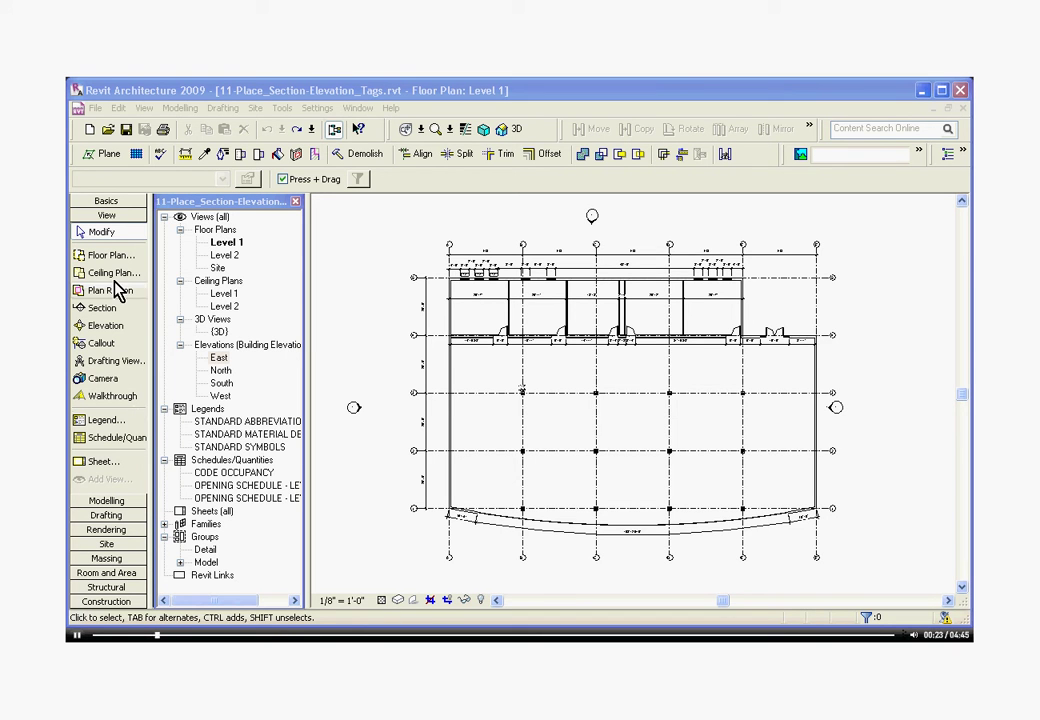
- Draw a building section from below to above the curved wall near grid B in Level 1
{"action": "left_click", "coordinate": [107, 202]}
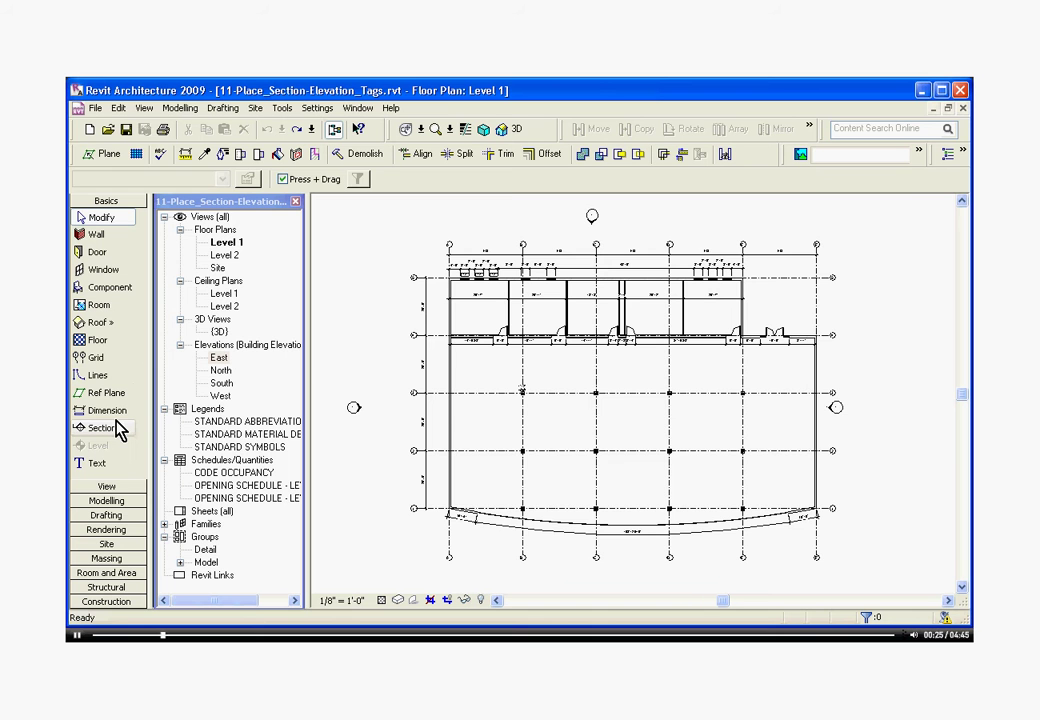
{"action": "left_click", "coordinate": [116, 428]}
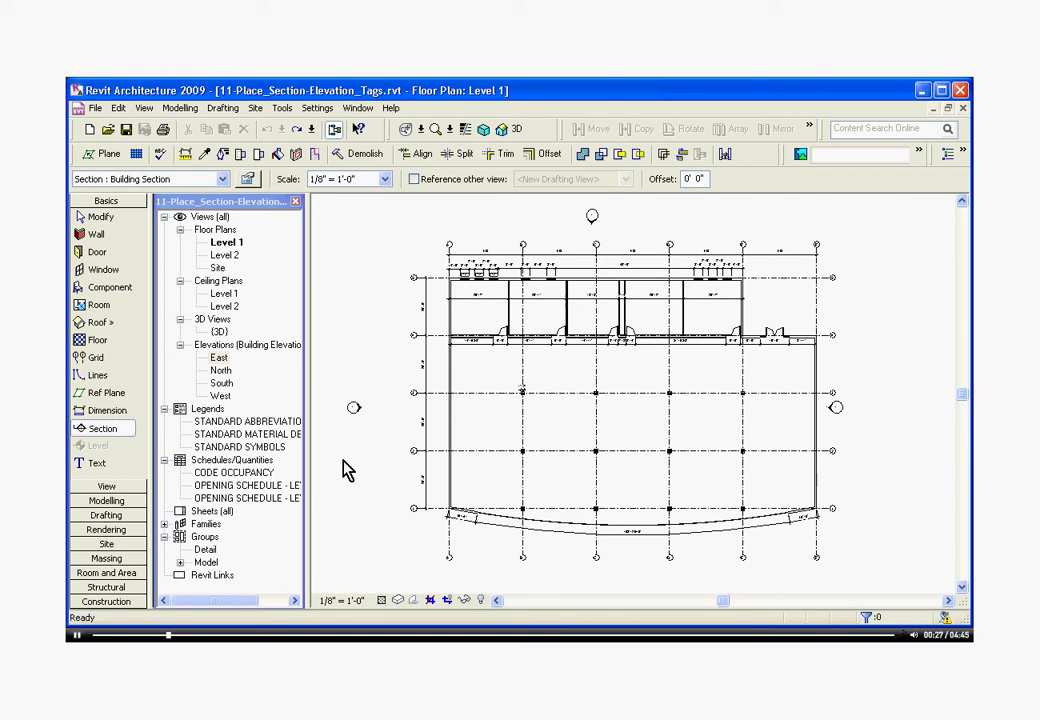
{"action": "scroll", "coordinate": [527, 530], "scroll_direction": "up", "scroll_amount": 5}
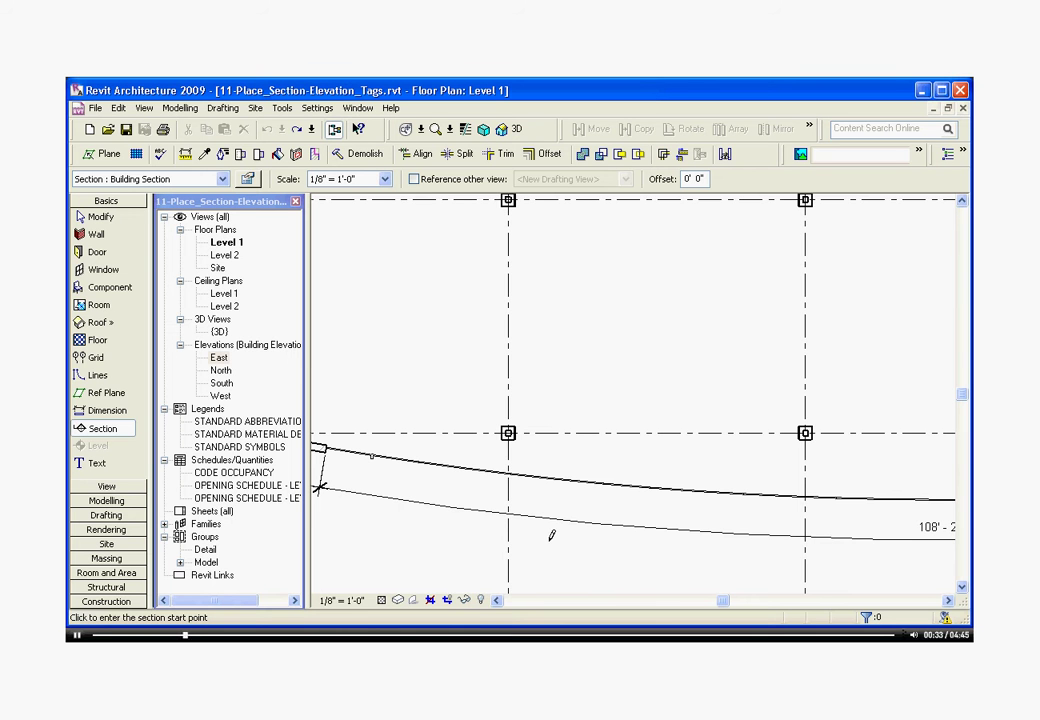
{"action": "left_click", "coordinate": [557, 545]}
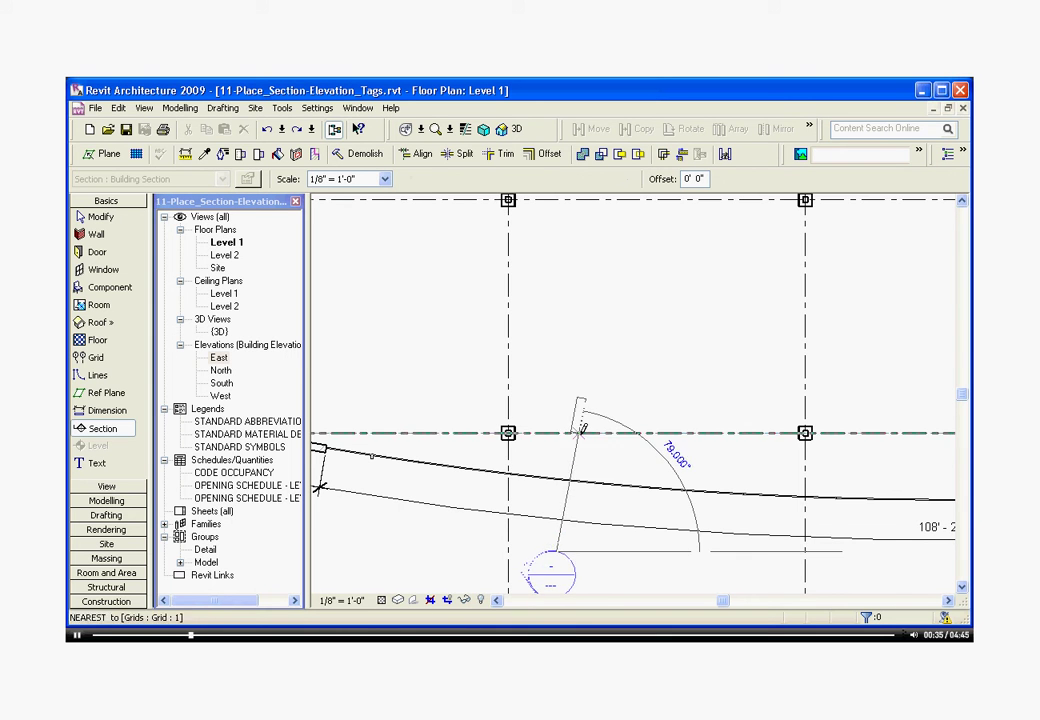
{"action": "left_click", "coordinate": [589, 387]}
{"action": "key", "text": "Escape"}
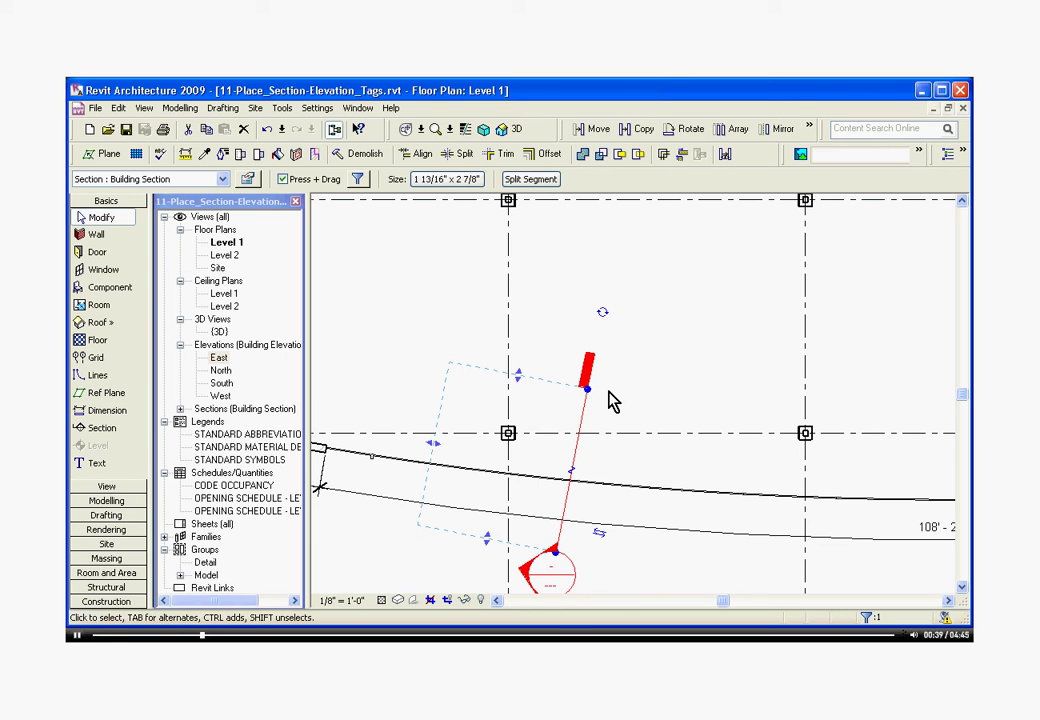
{"action": "left_click", "coordinate": [619, 399]}
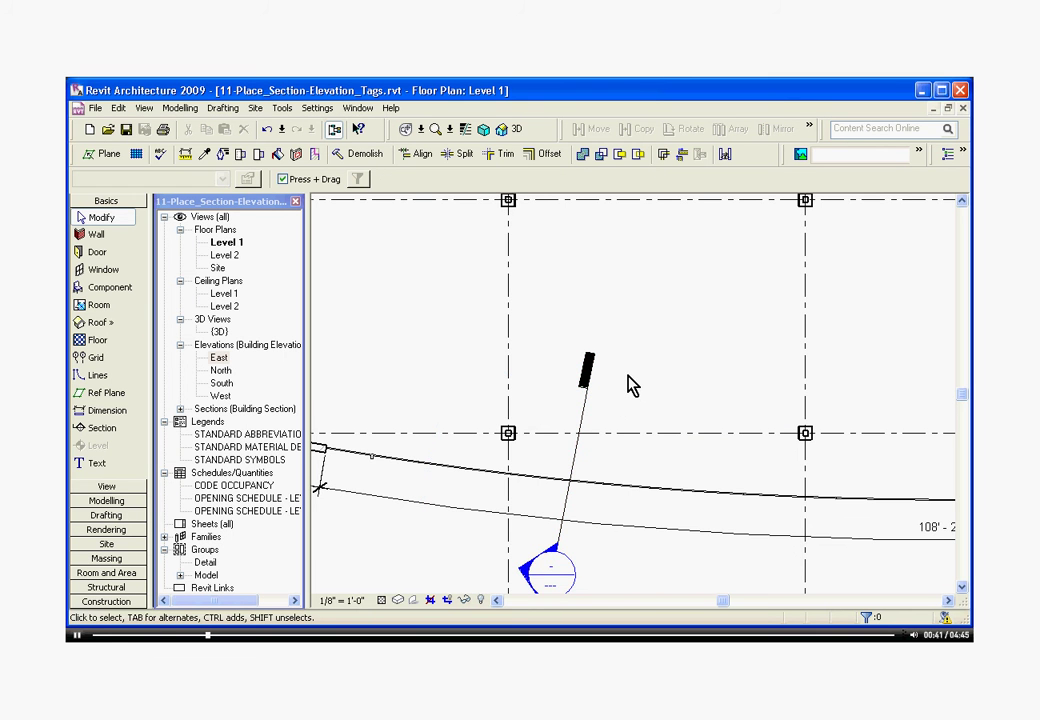
{"action": "scroll", "coordinate": [628, 388], "scroll_direction": "down", "scroll_amount": 2}
{"action": "scroll", "coordinate": [645, 420], "scroll_direction": "down", "scroll_amount": 1}
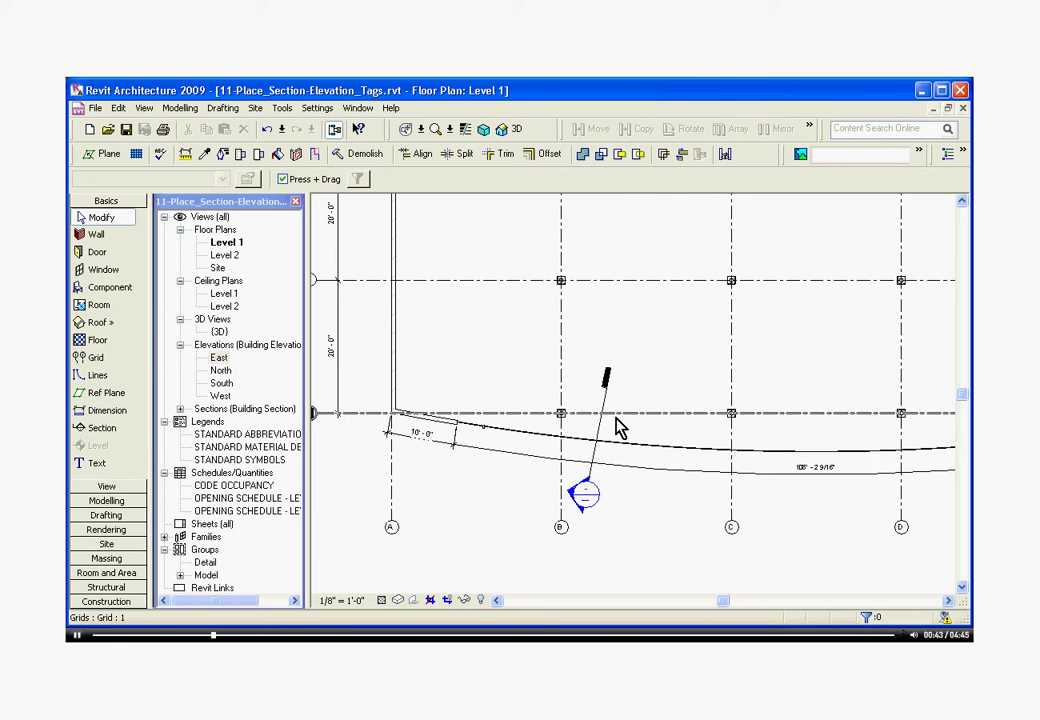
- Expand Sections (Building Section) in the Project Browser and open Section 1
{"action": "scroll", "coordinate": [613, 425], "scroll_direction": "up", "scroll_amount": 2}
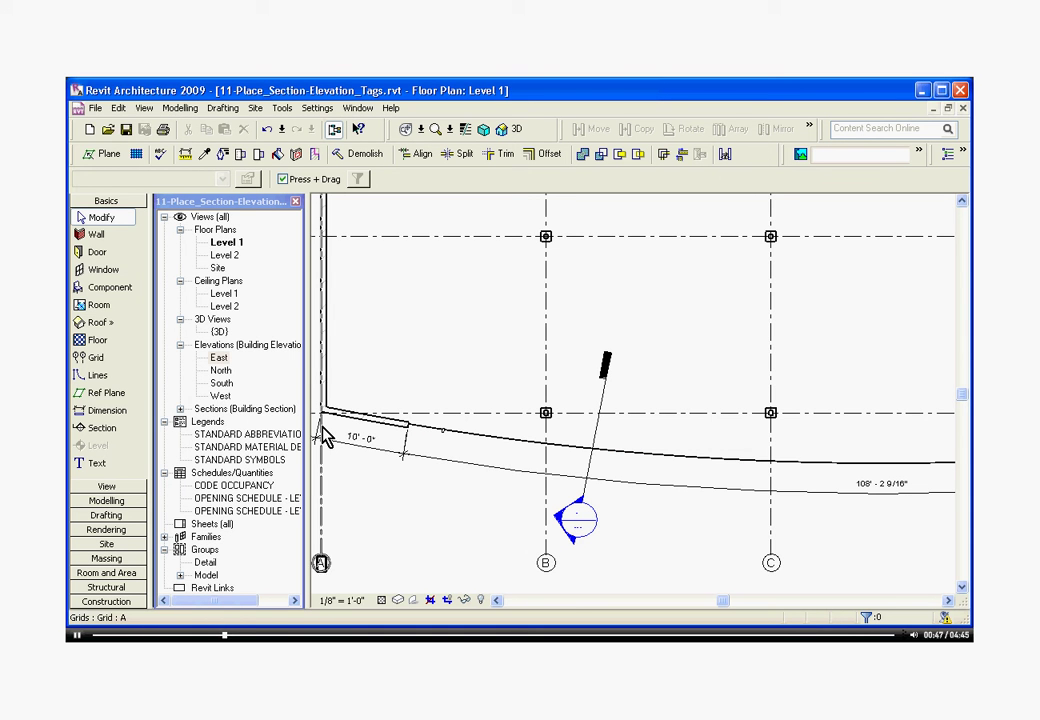
{"action": "left_click", "coordinate": [180, 410]}
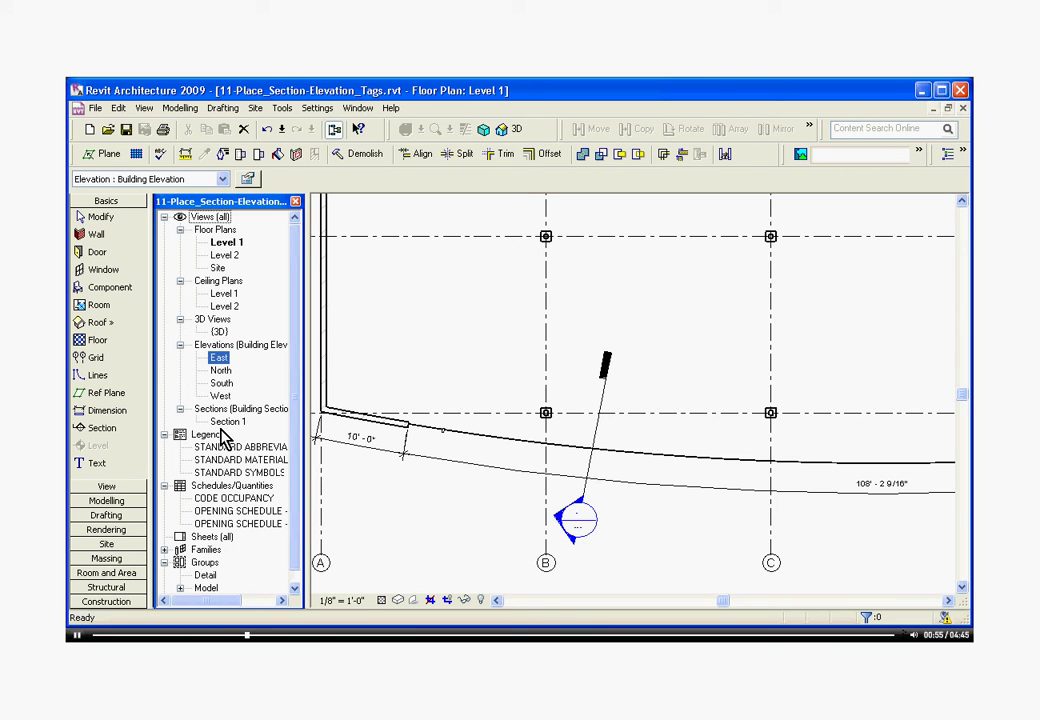
{"action": "double_click", "coordinate": [228, 422]}
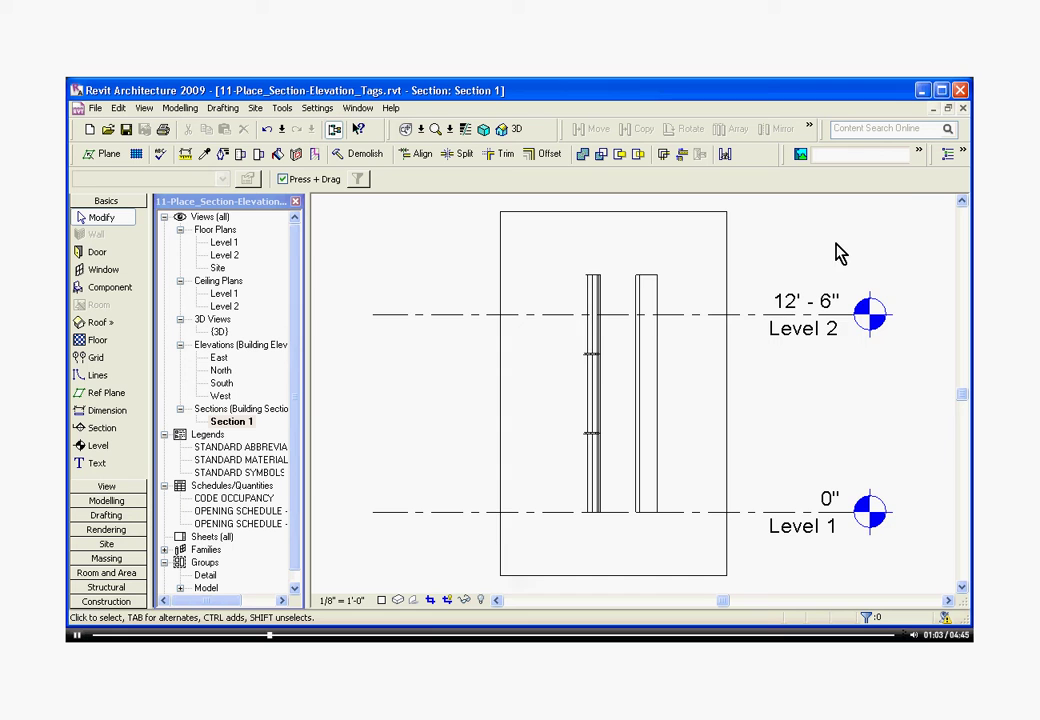
- Close Section 1, then reopen it by double-clicking its section head in the Level 1 plan
{"action": "left_click", "coordinate": [962, 108]}
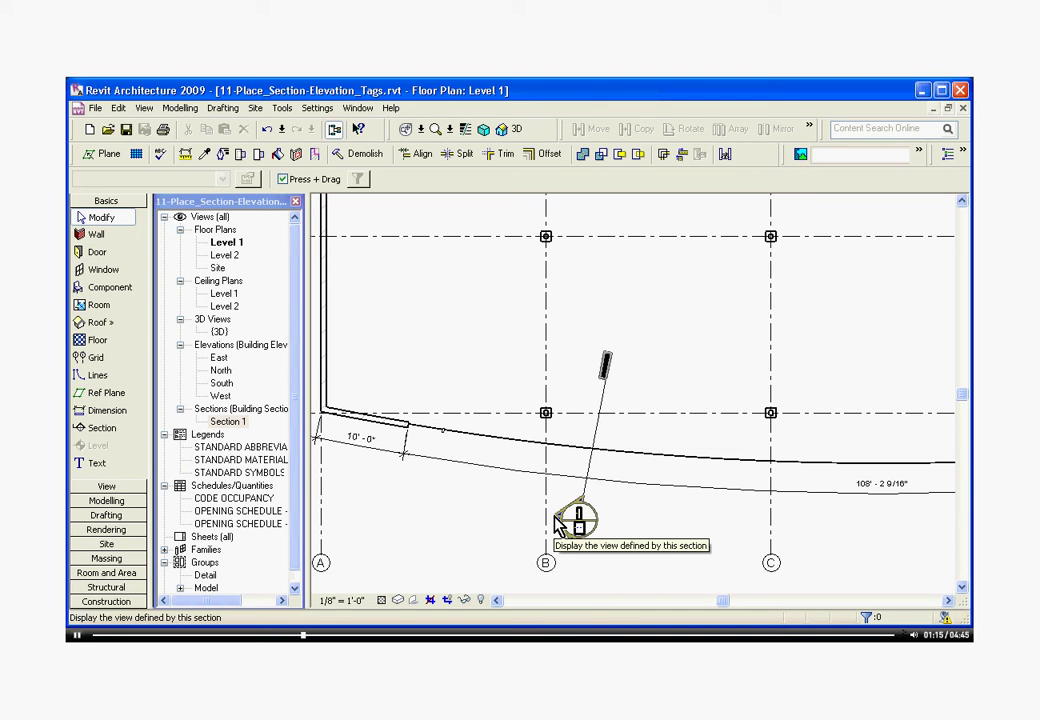
{"action": "double_click", "coordinate": [557, 523]}
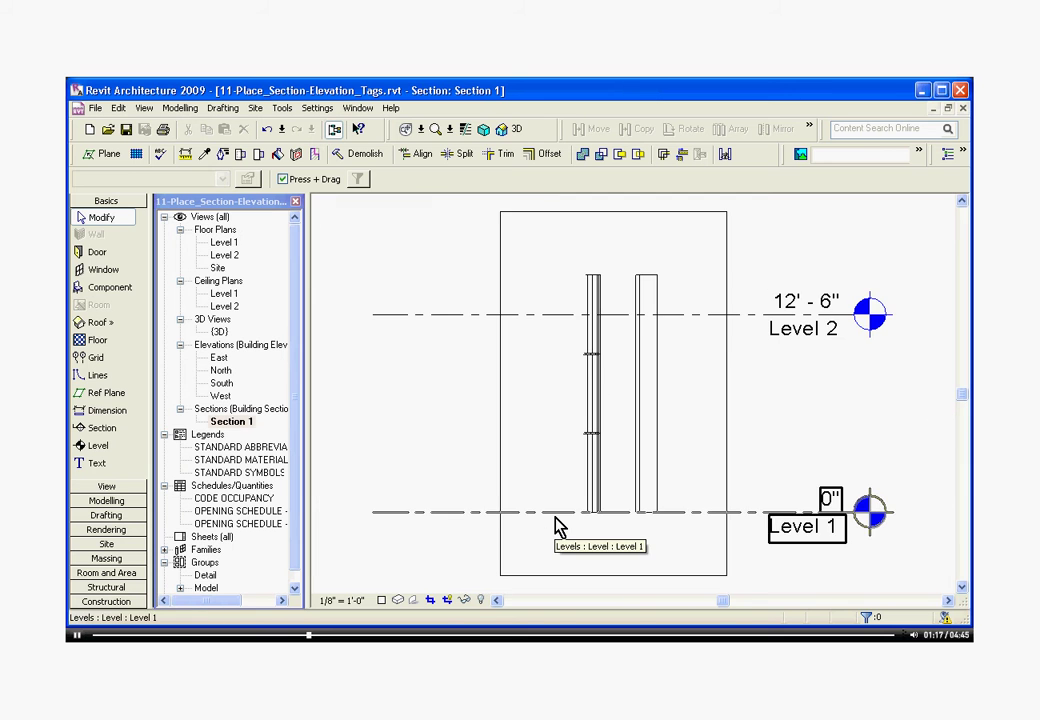
{"action": "left_click", "coordinate": [607, 491]}
{"action": "left_click", "coordinate": [775, 386]}
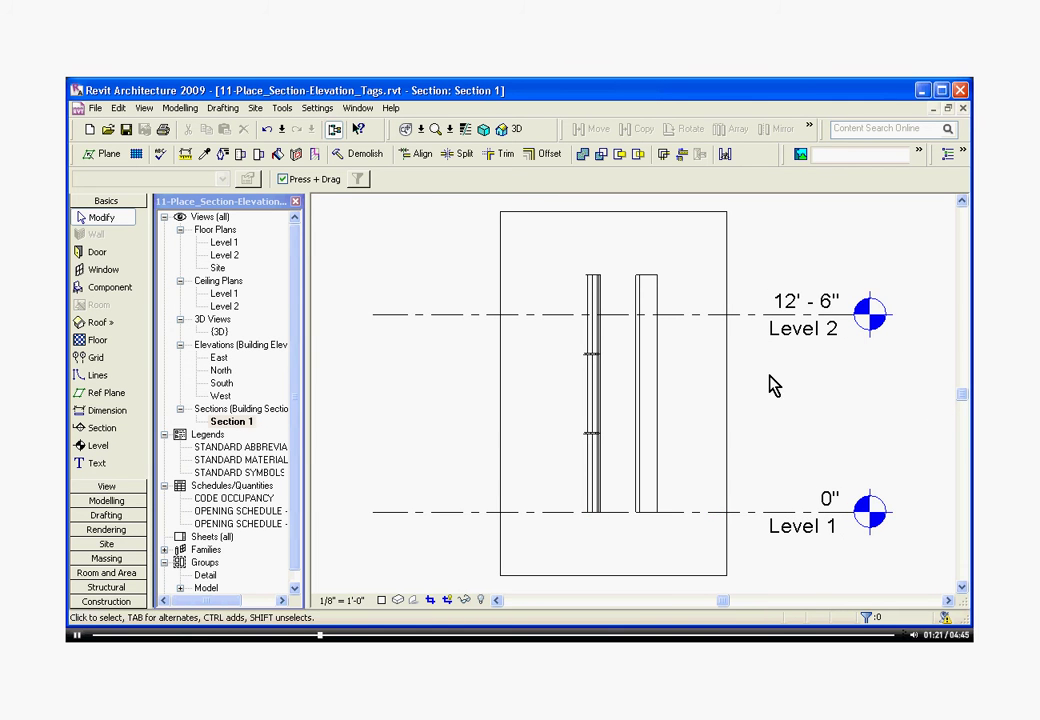
- Restore the Section 1 window and tile it beside the Level 1 floor plan
{"action": "left_click", "coordinate": [948, 107]}
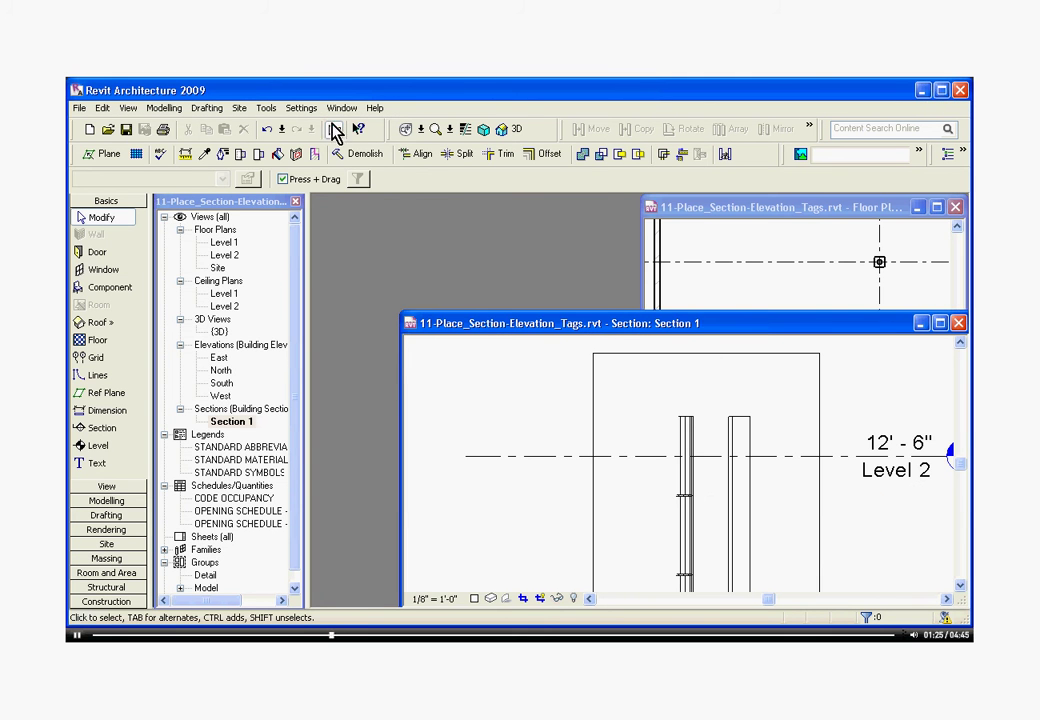
{"action": "left_click", "coordinate": [341, 108]}
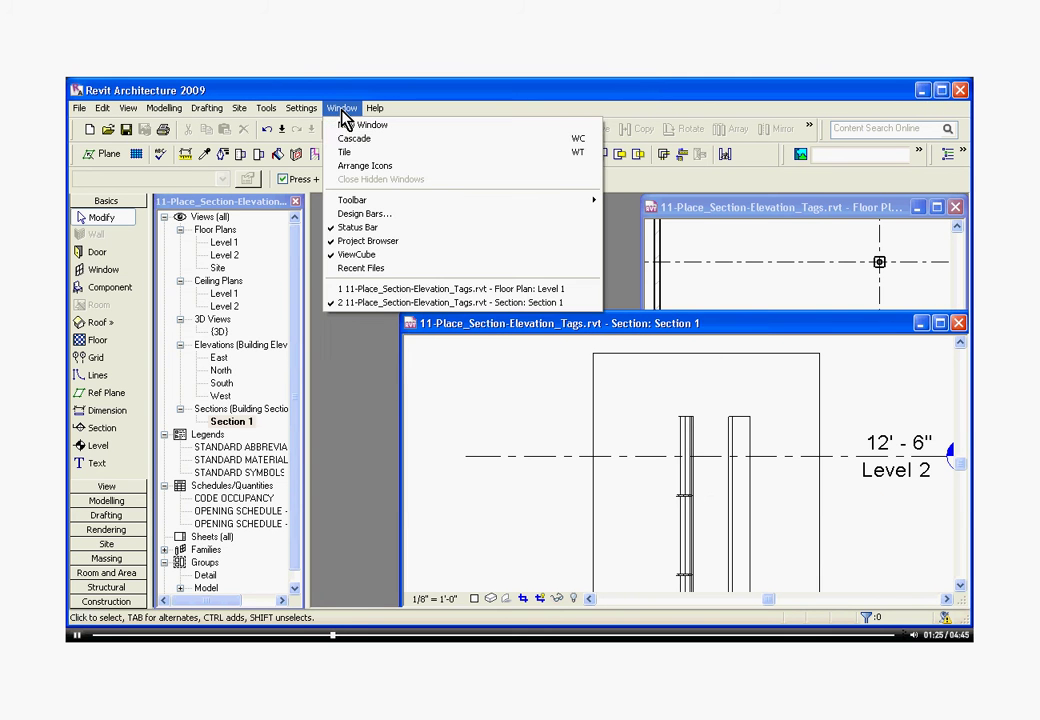
{"action": "left_click", "coordinate": [347, 160]}
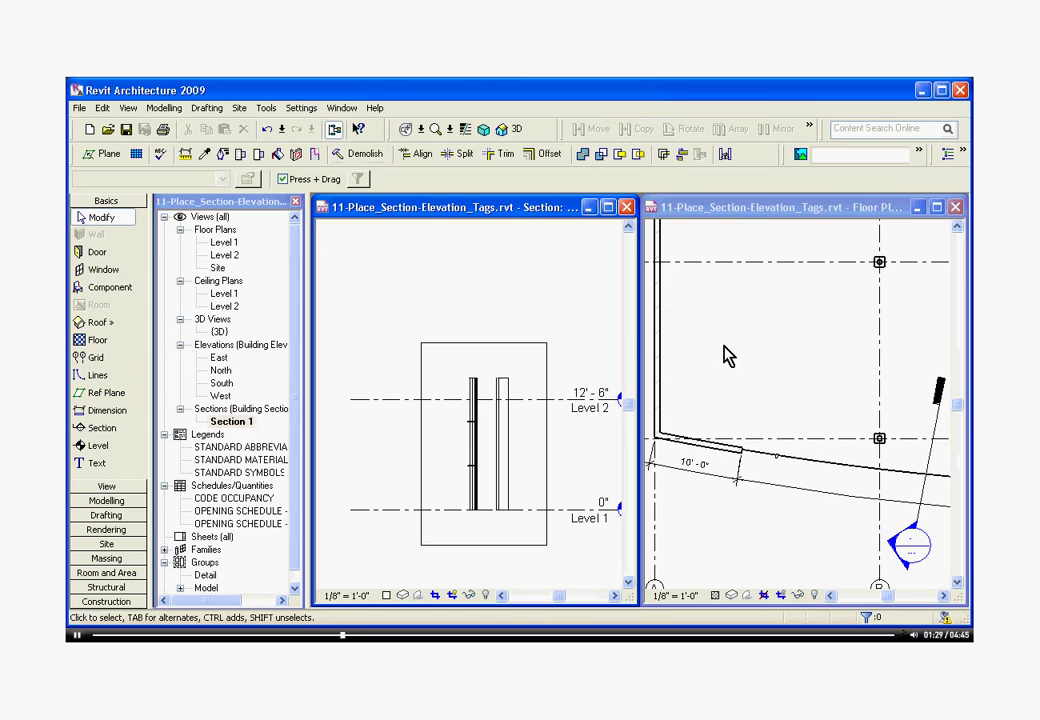
{"action": "scroll", "coordinate": [850, 495], "scroll_direction": "up", "scroll_amount": 3}
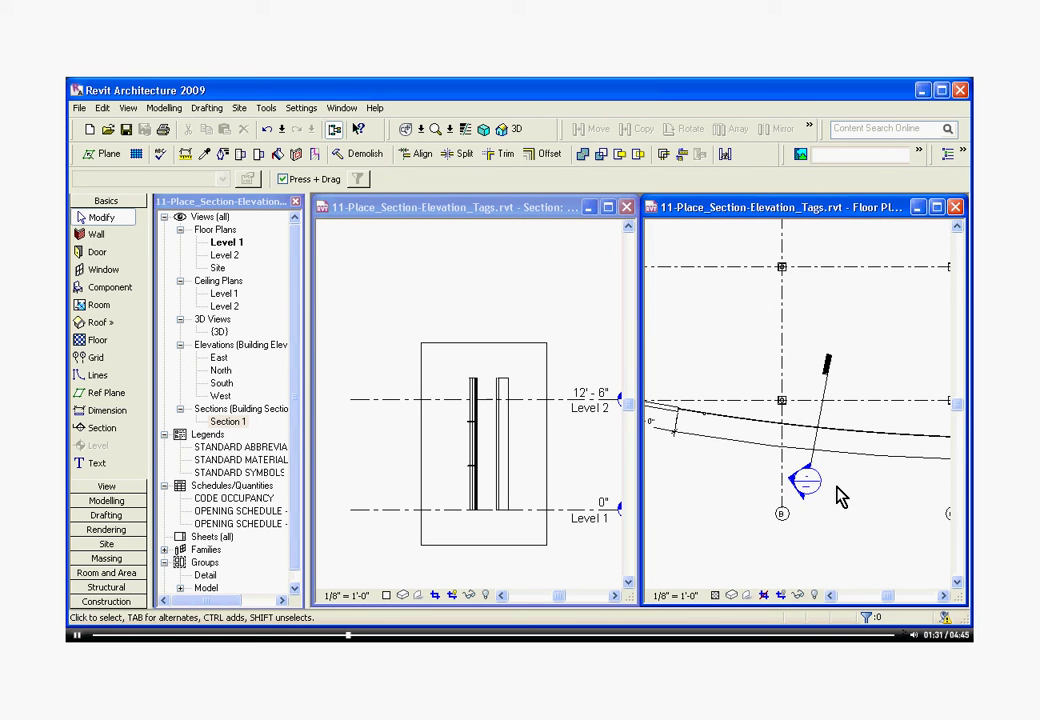
{"action": "scroll", "coordinate": [803, 423], "scroll_direction": "up", "scroll_amount": 1}
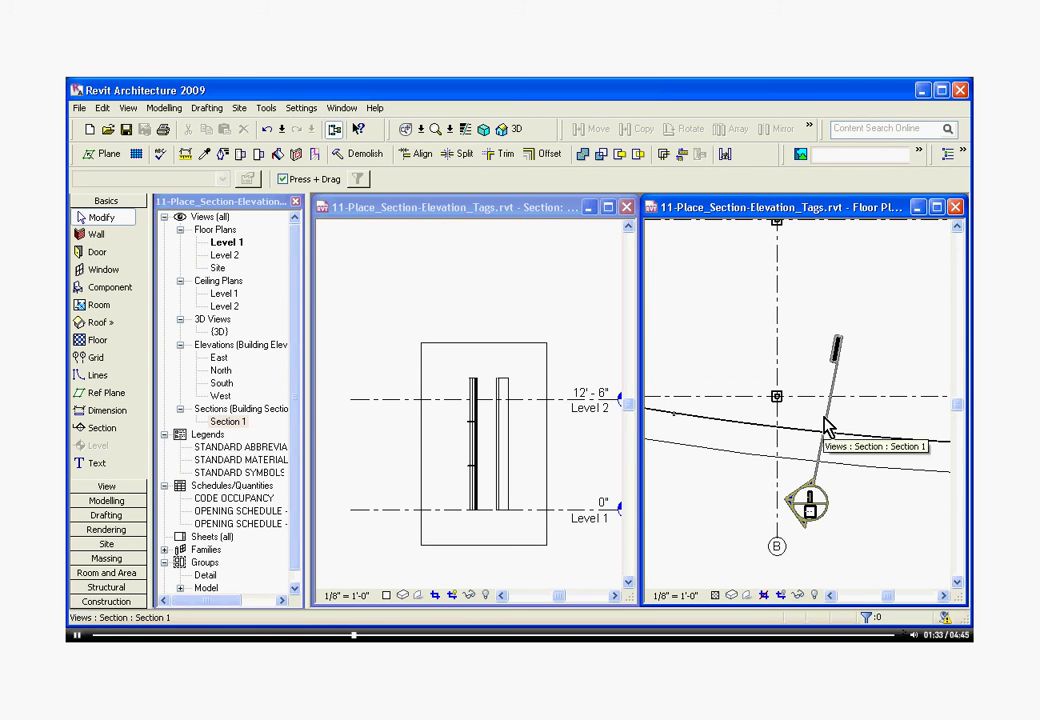
- Shift the section line left across the curved wall, briefly gapping then rejoining it
{"action": "left_click", "coordinate": [826, 426]}
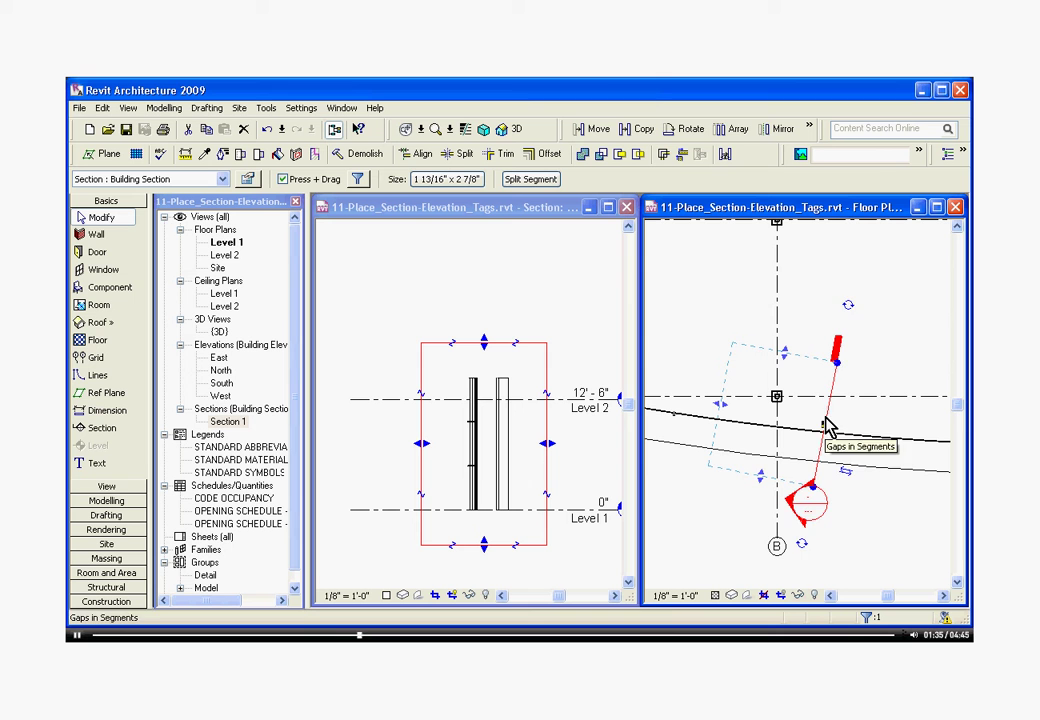
{"action": "left_click", "coordinate": [831, 410]}
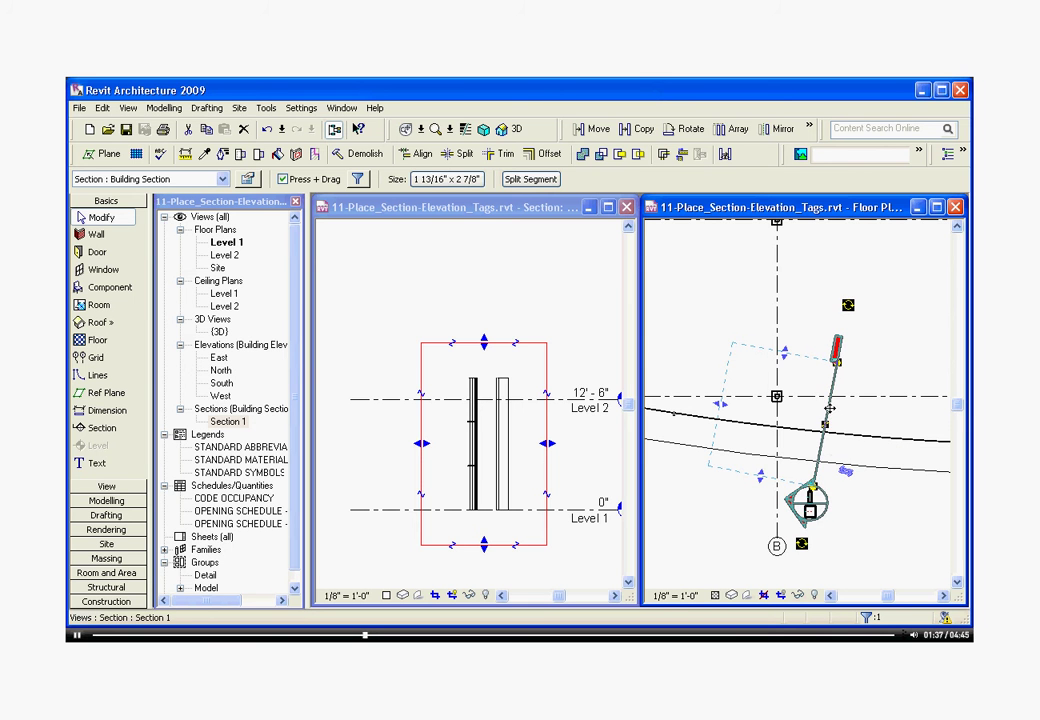
{"action": "left_click_drag", "start_coordinate": [812, 402], "coordinate": [734, 404]}
{"action": "scroll", "coordinate": [673, 408], "scroll_direction": "down", "scroll_amount": 1}
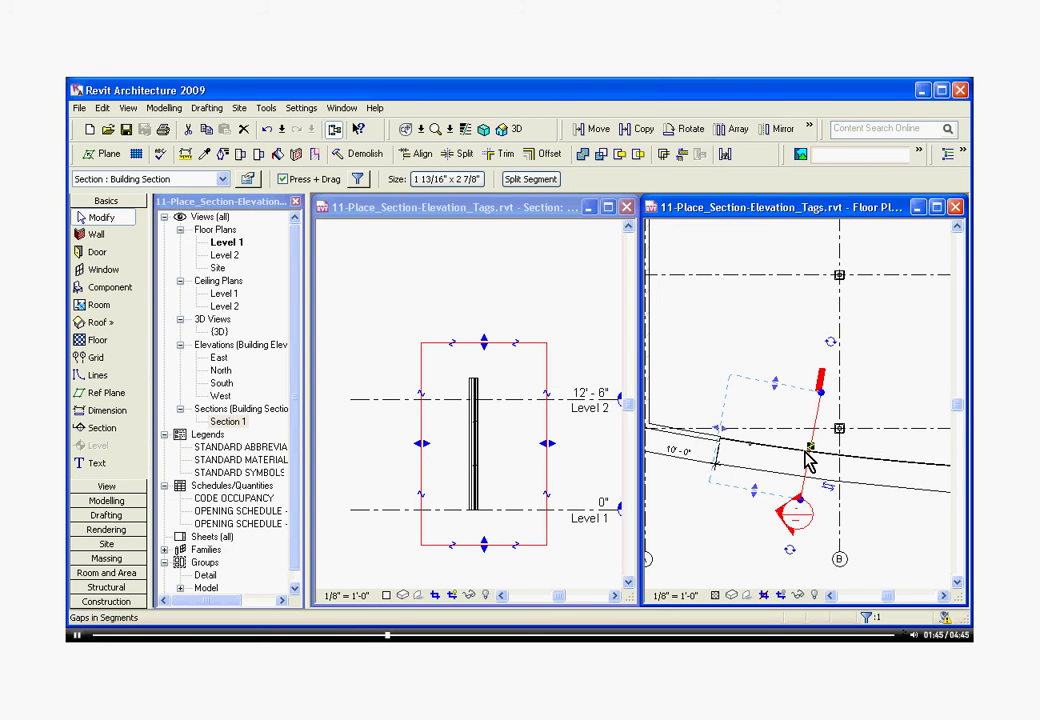
{"action": "scroll", "coordinate": [810, 455], "scroll_direction": "up", "scroll_amount": 1}
{"action": "scroll", "coordinate": [810, 455], "scroll_direction": "up", "scroll_amount": 2}
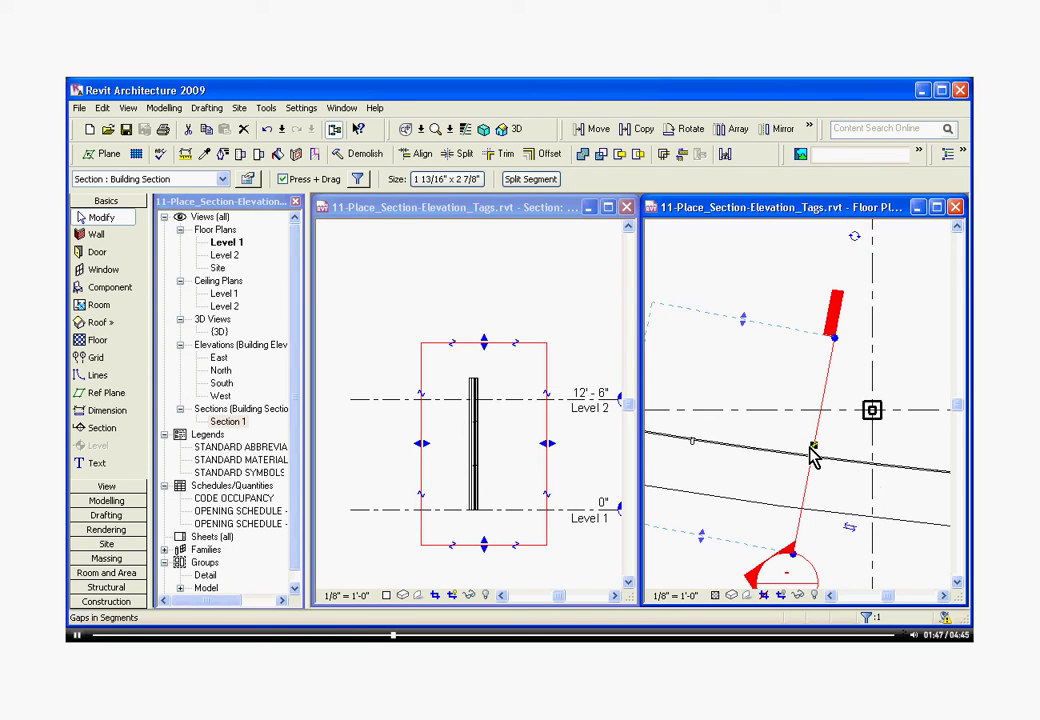
{"action": "left_click", "coordinate": [814, 448]}
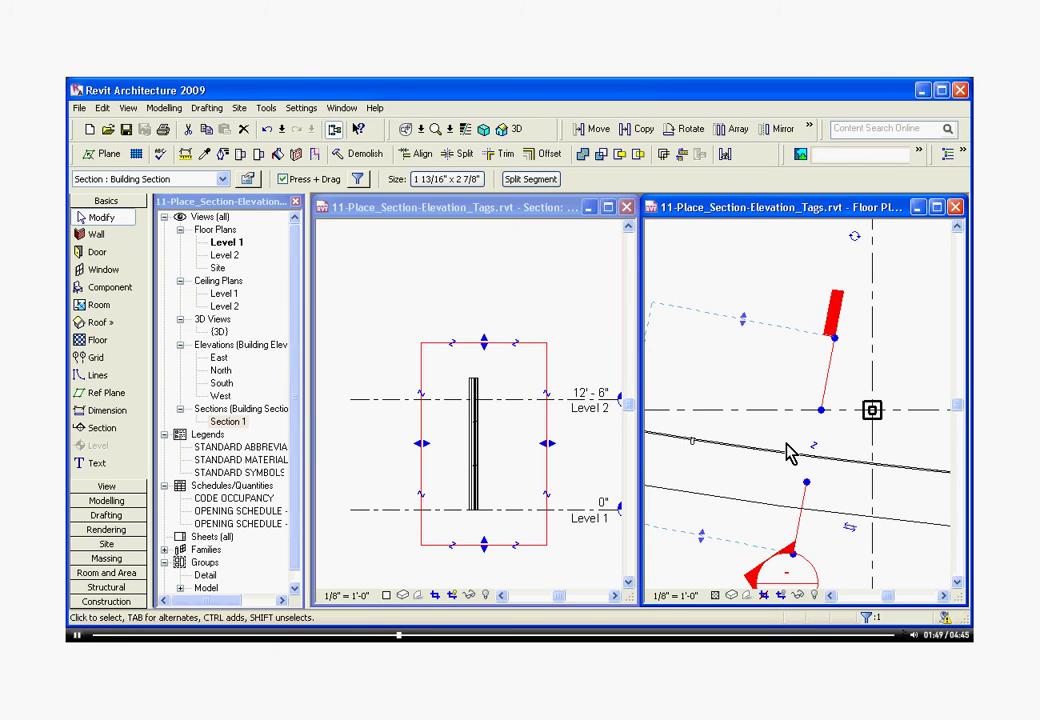
{"action": "scroll", "coordinate": [788, 460], "scroll_direction": "down", "scroll_amount": 1}
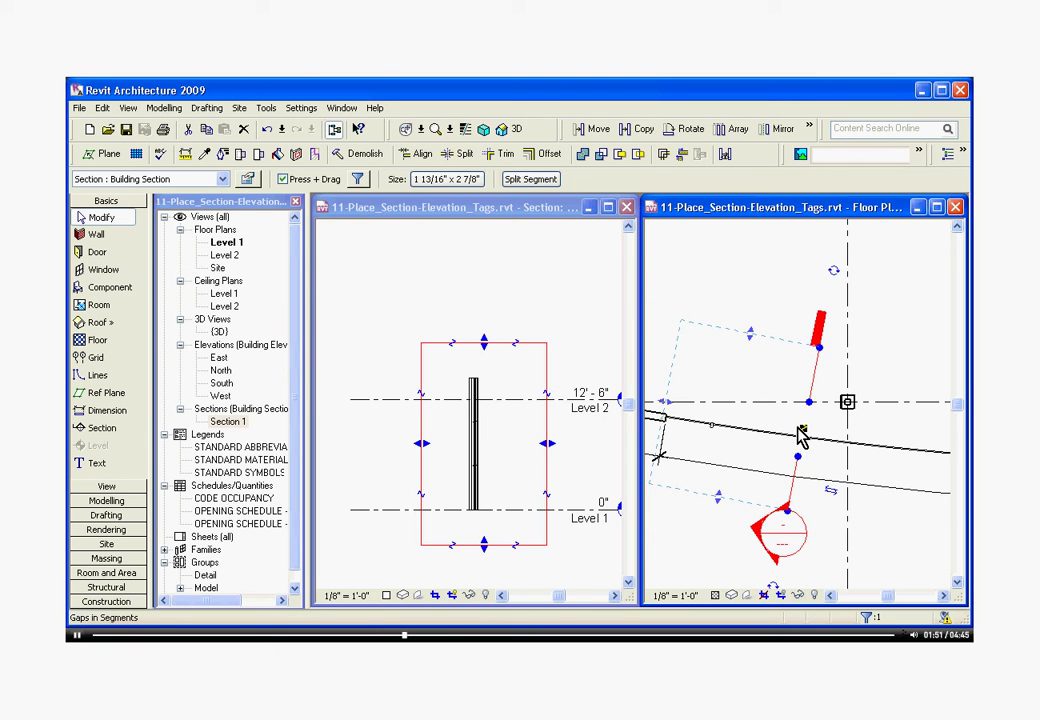
{"action": "left_click", "coordinate": [800, 430]}
{"action": "scroll", "coordinate": [775, 436], "scroll_direction": "down", "scroll_amount": 1}
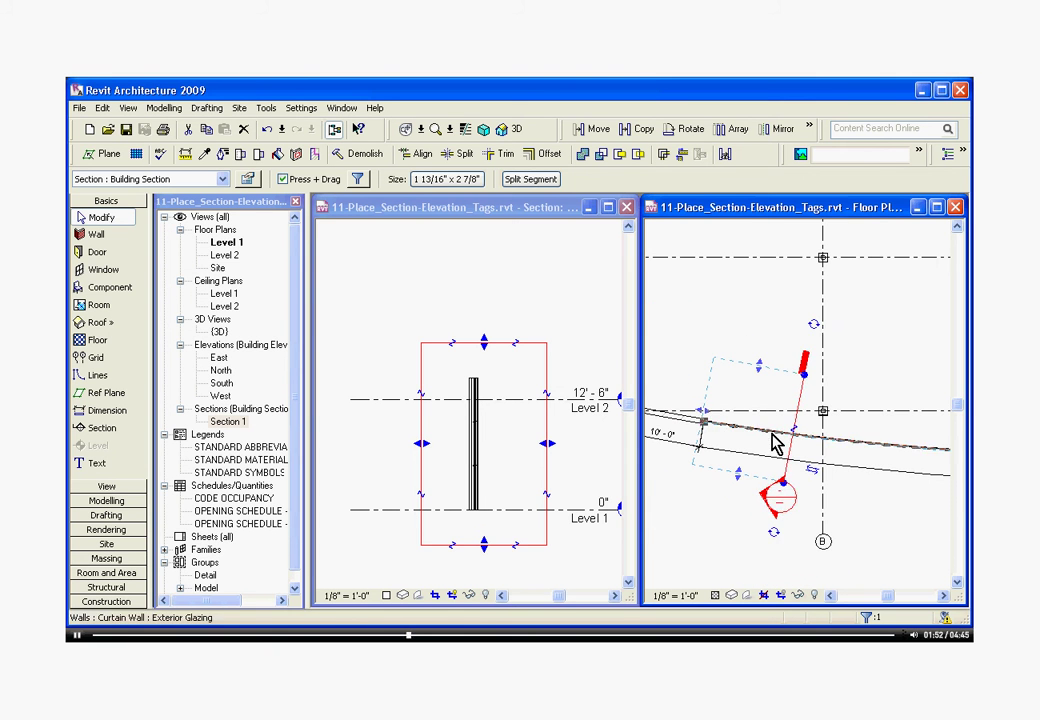
- Flip Section 1's viewing direction and cycle its ends so only the bottom shows a head
{"action": "left_click", "coordinate": [811, 472]}
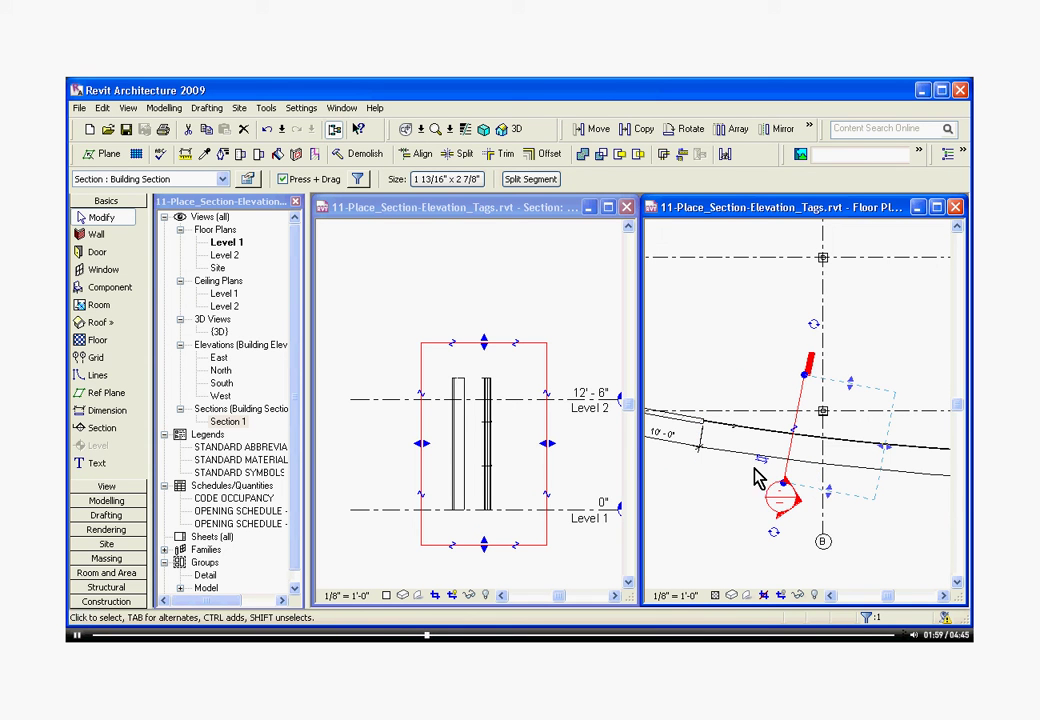
{"action": "left_click", "coordinate": [763, 469]}
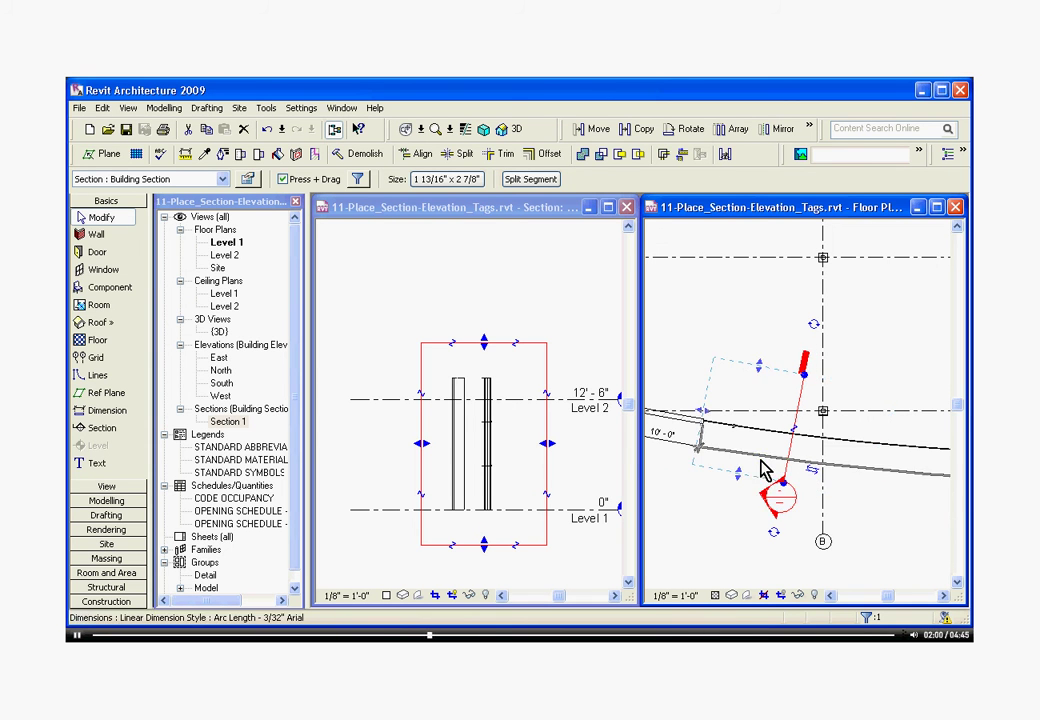
{"action": "left_click", "coordinate": [813, 327]}
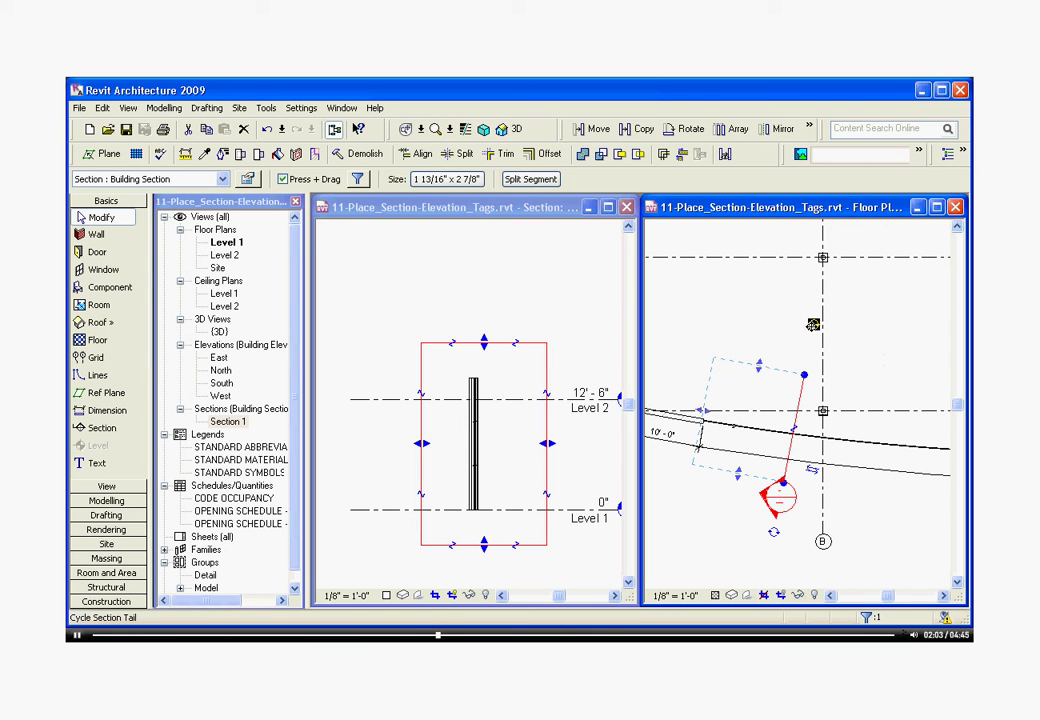
{"action": "left_click", "coordinate": [813, 325]}
{"action": "left_click", "coordinate": [772, 533]}
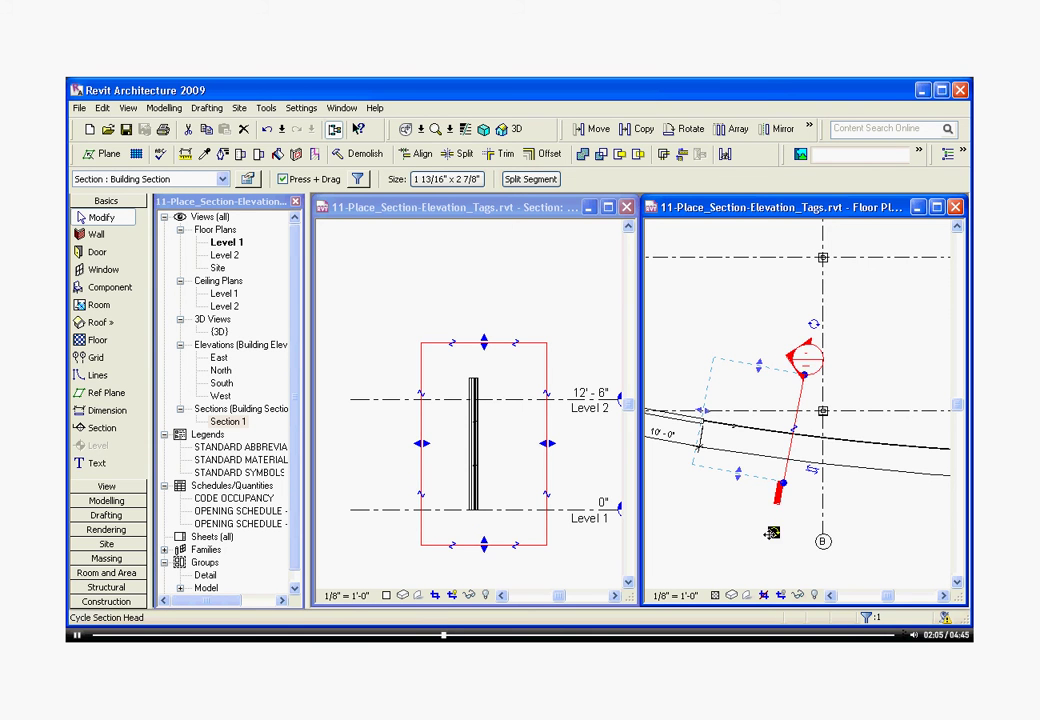
{"action": "left_click", "coordinate": [813, 325]}
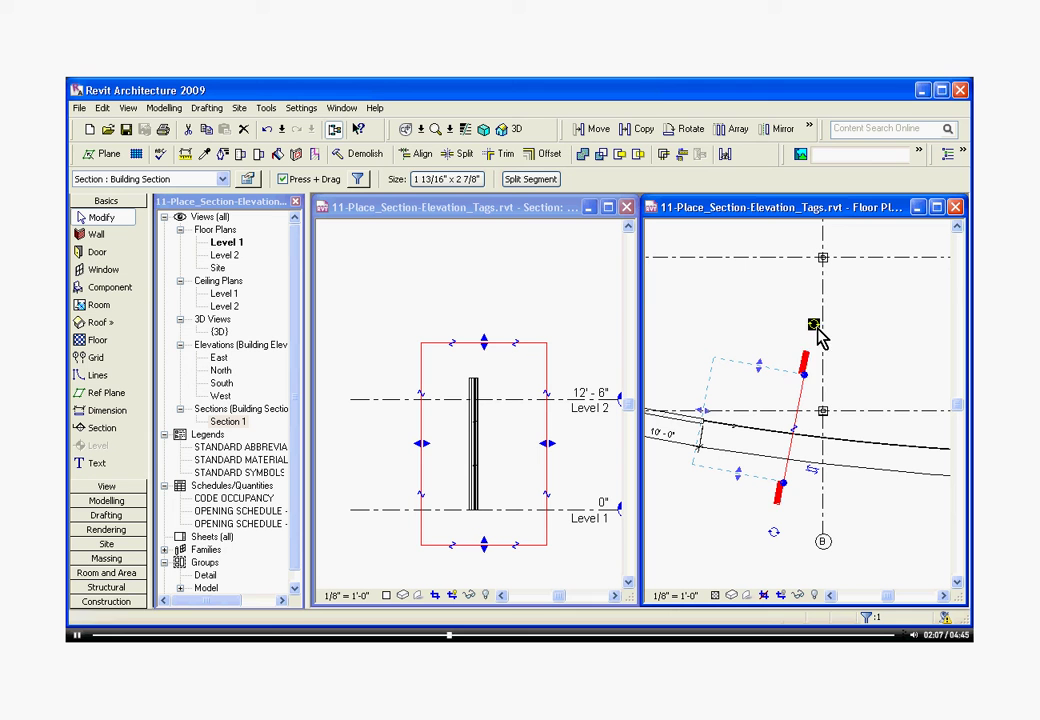
{"action": "left_click", "coordinate": [814, 327]}
{"action": "left_click", "coordinate": [772, 540]}
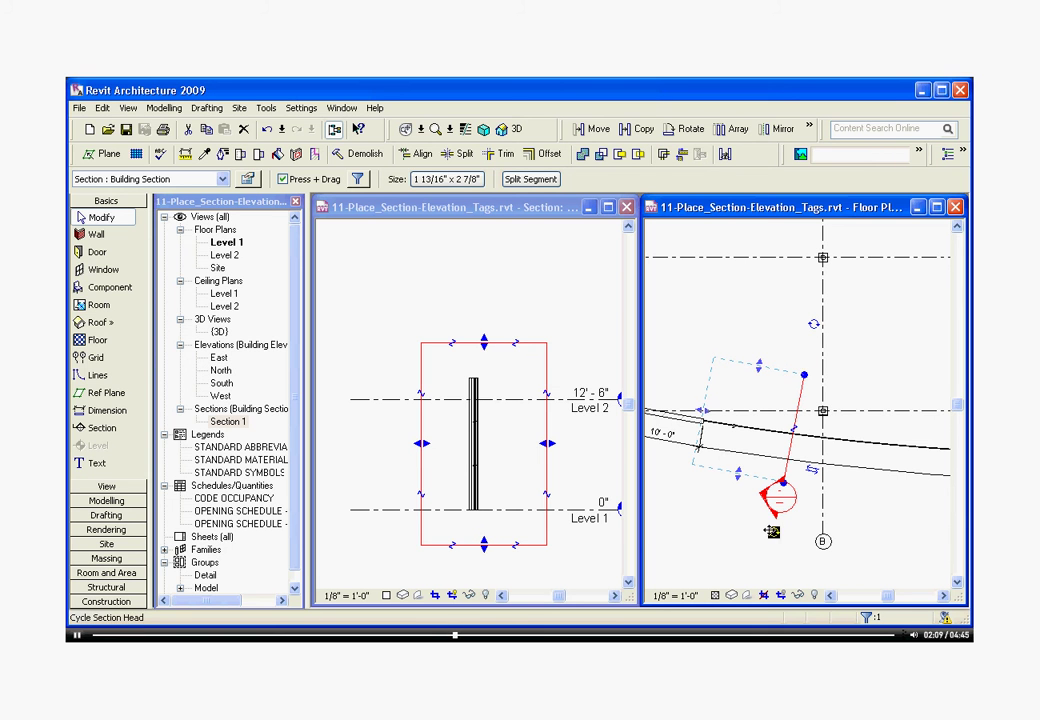
{"action": "left_click", "coordinate": [811, 330]}
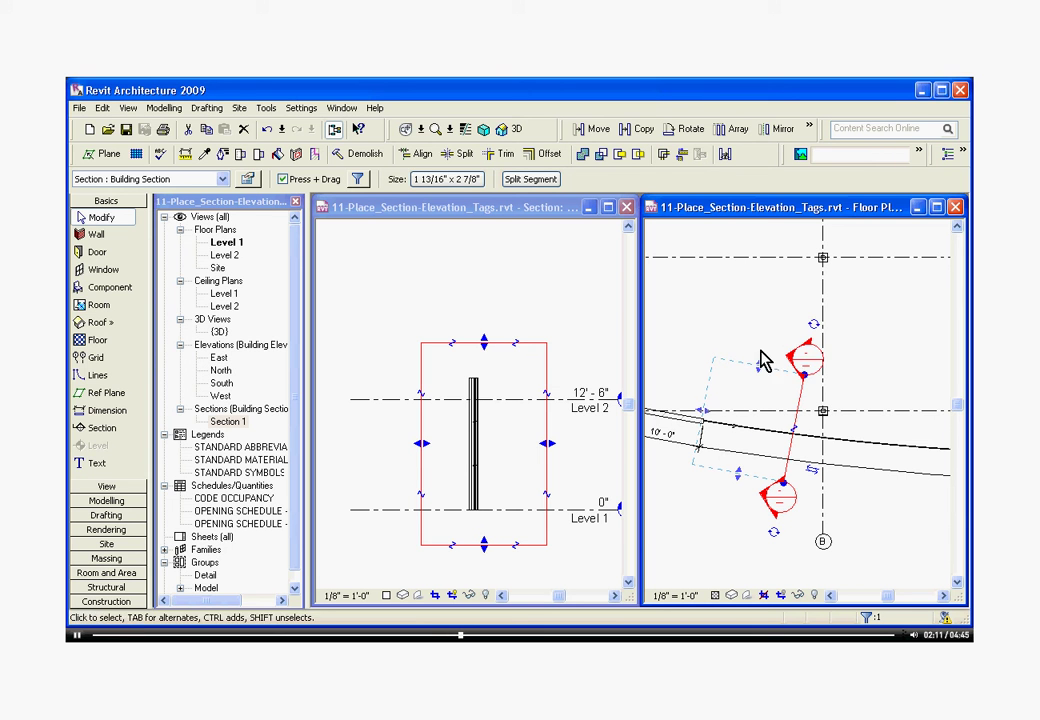
{"action": "left_click", "coordinate": [815, 326]}
{"action": "left_click", "coordinate": [756, 318]}
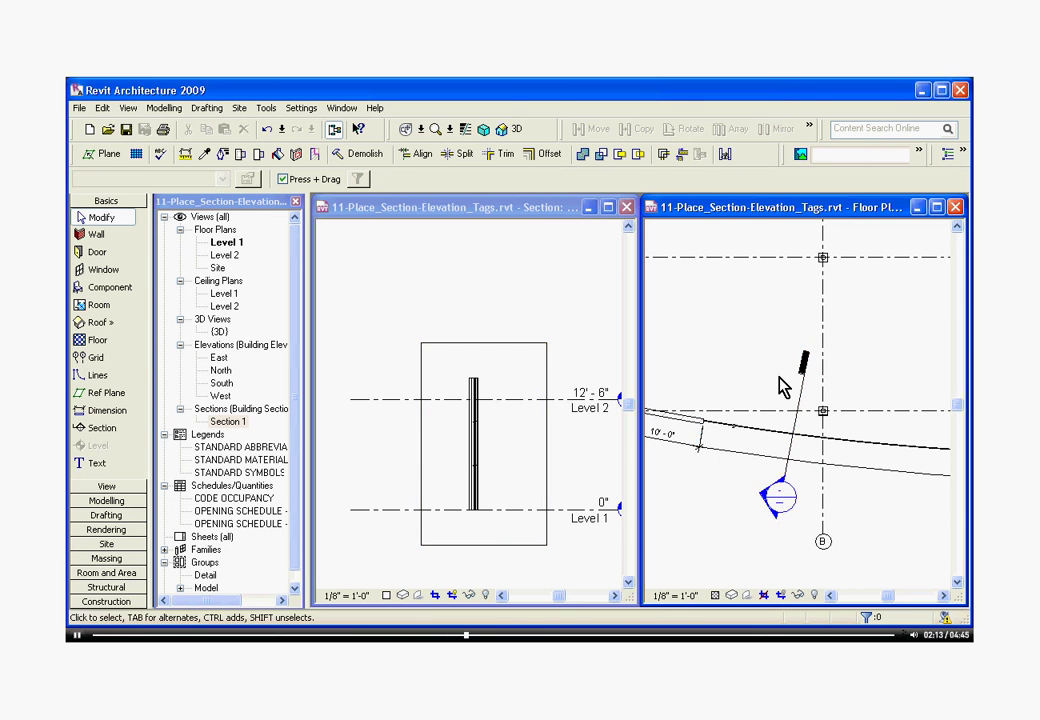
- Extend Section 1's far clip upward in plan so it takes in the brick wall
{"action": "left_click", "coordinate": [800, 409]}
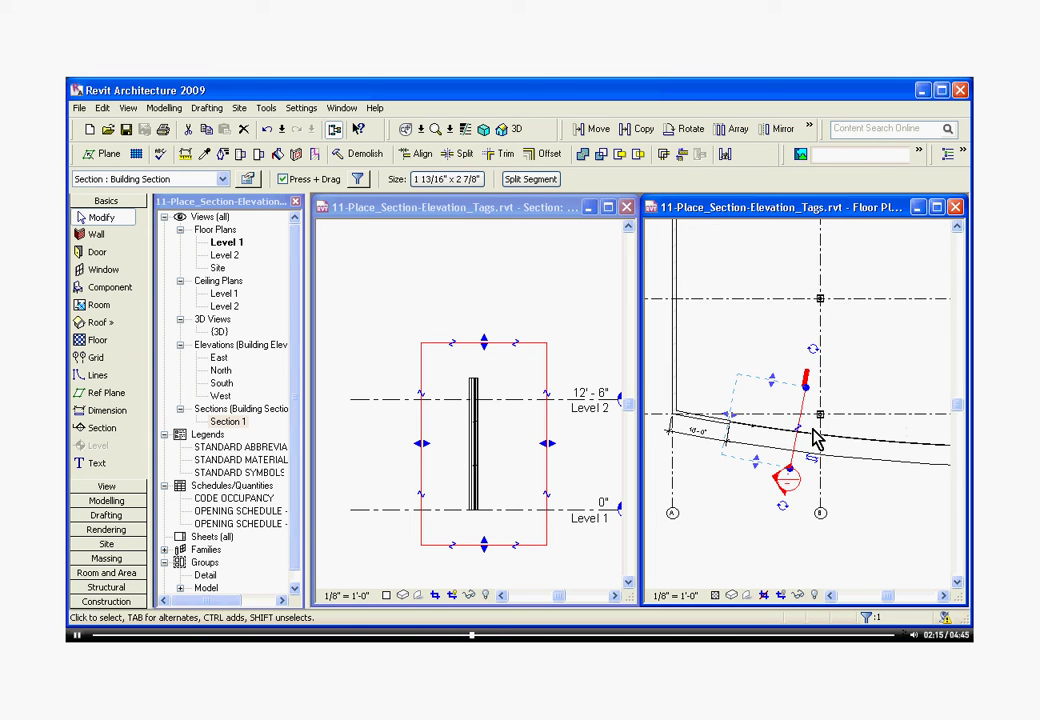
{"action": "scroll", "coordinate": [820, 440], "scroll_direction": "down", "scroll_amount": 3}
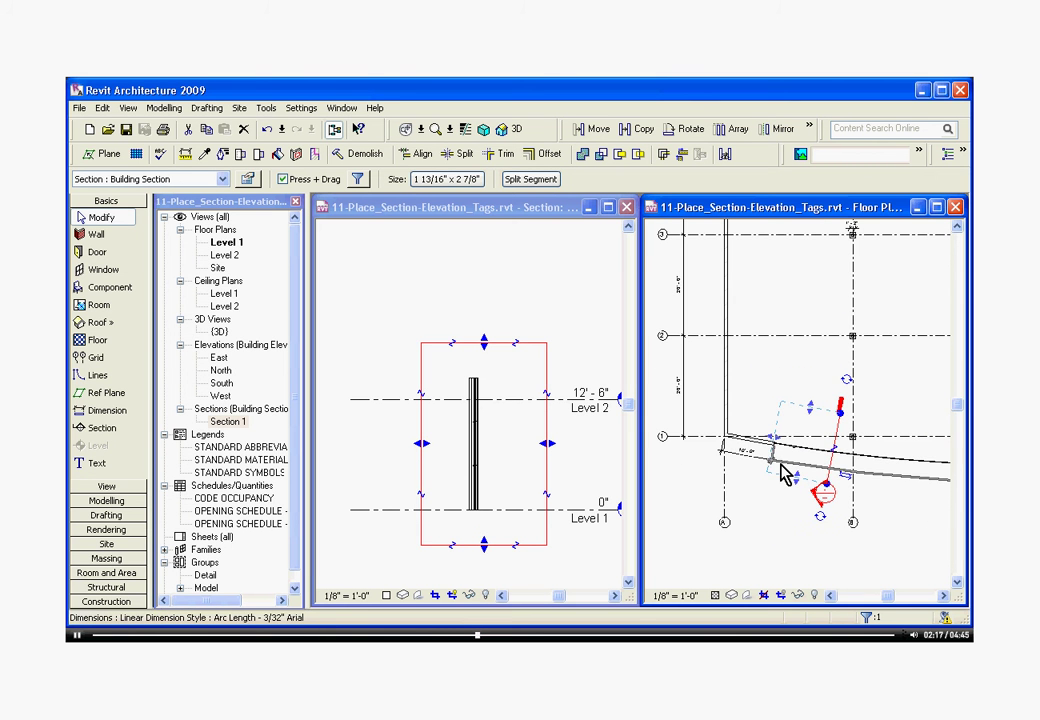
{"action": "left_click_drag", "start_coordinate": [789, 477], "coordinate": [708, 430]}
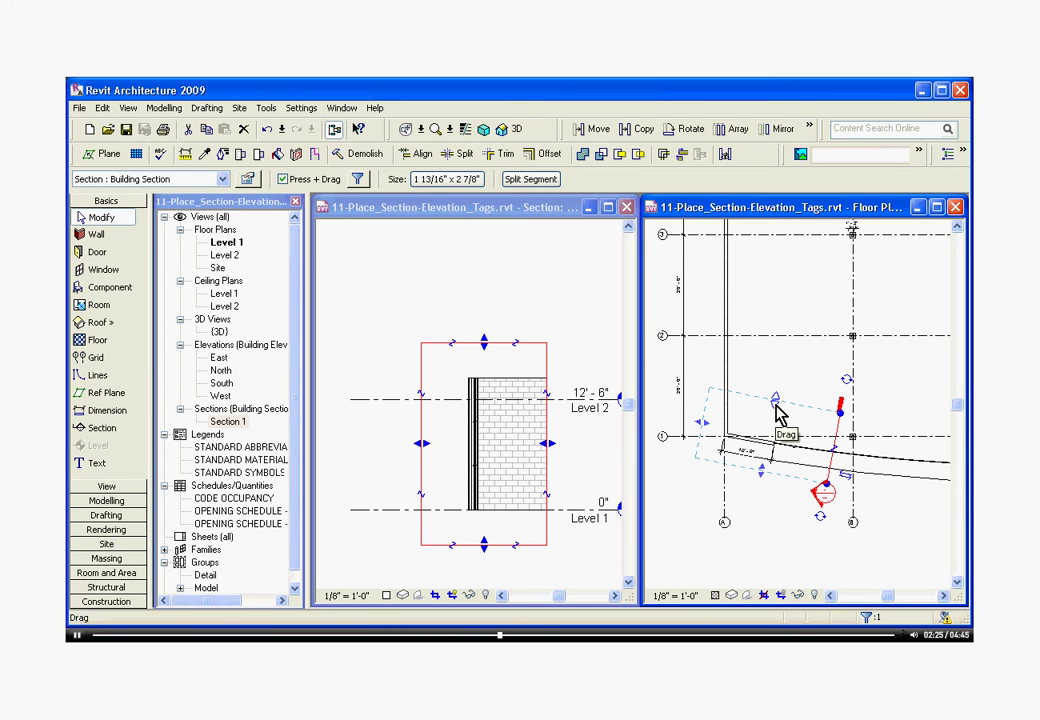
{"action": "left_click_drag", "start_coordinate": [778, 414], "coordinate": [790, 362]}
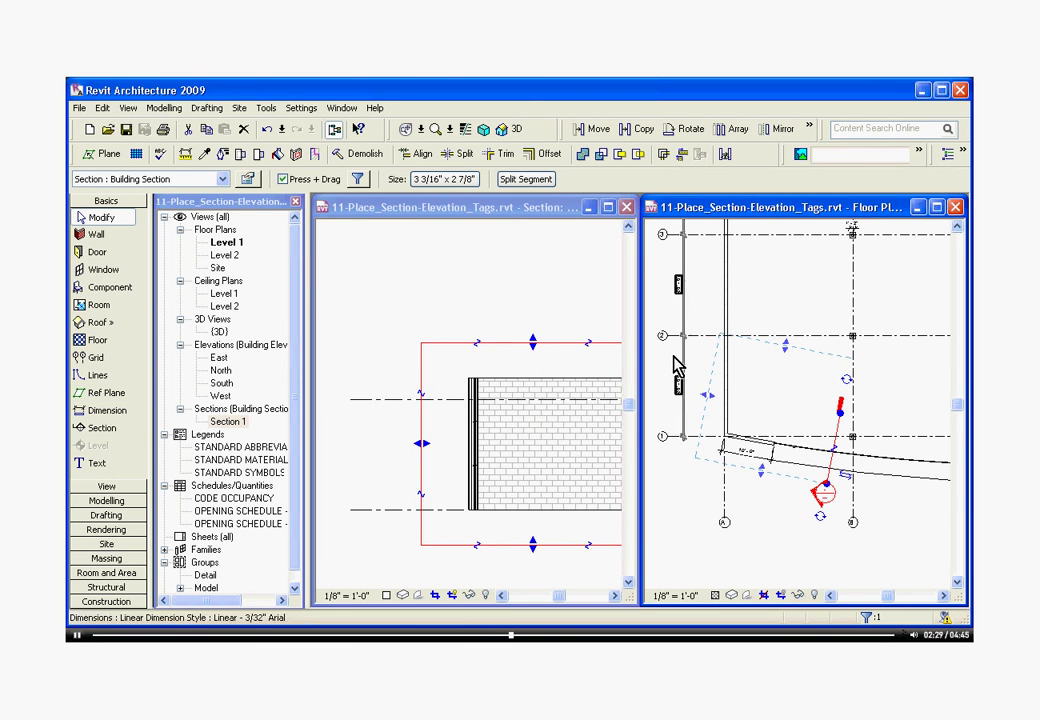
- Zoom the section view to fit and pull its crop edges in around the wall between Level 1 and Level 2
{"action": "left_click", "coordinate": [530, 294]}
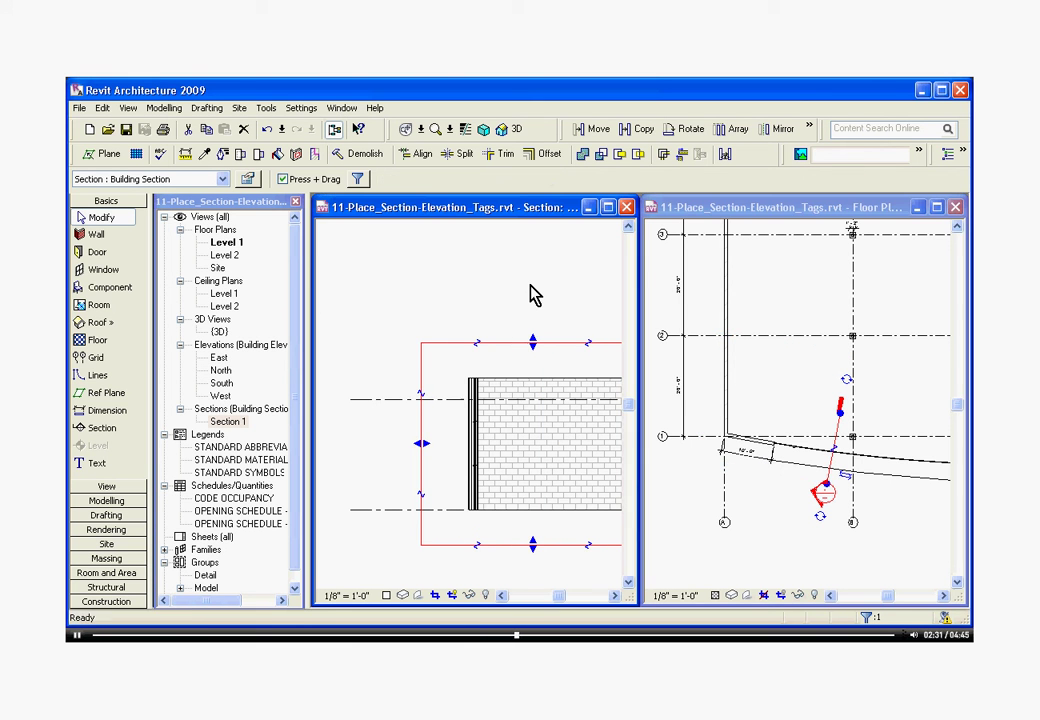
{"action": "middle_click", "coordinate": [466, 304]}
{"action": "scroll", "coordinate": [478, 340], "scroll_direction": "up", "scroll_amount": 2}
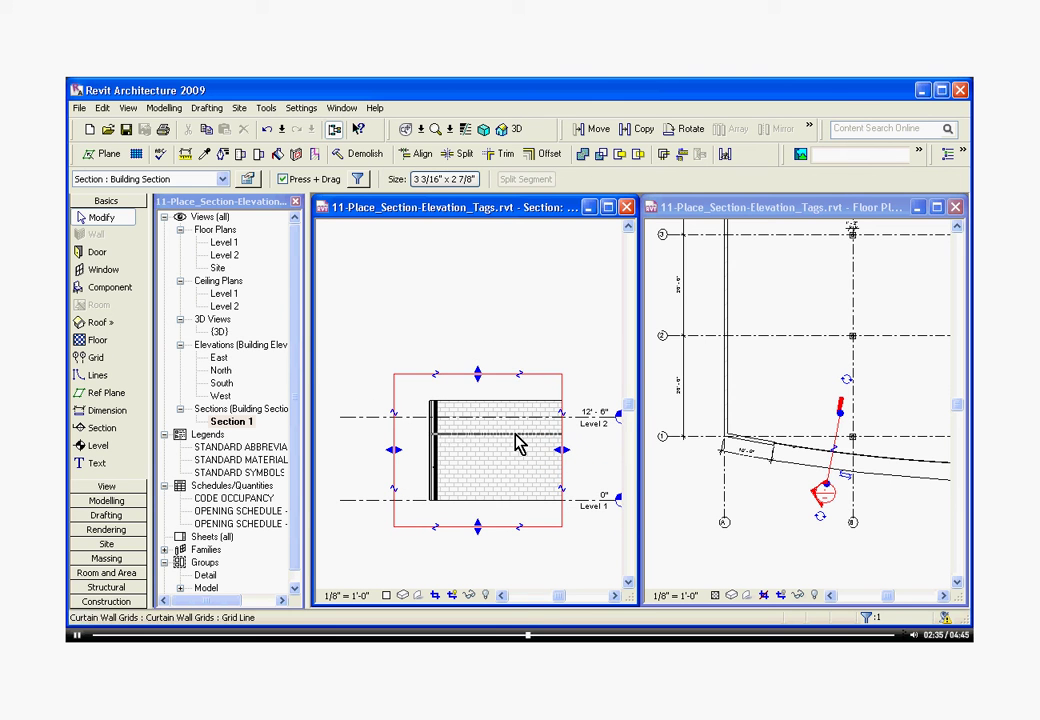
{"action": "left_click_drag", "start_coordinate": [562, 449], "coordinate": [541, 449]}
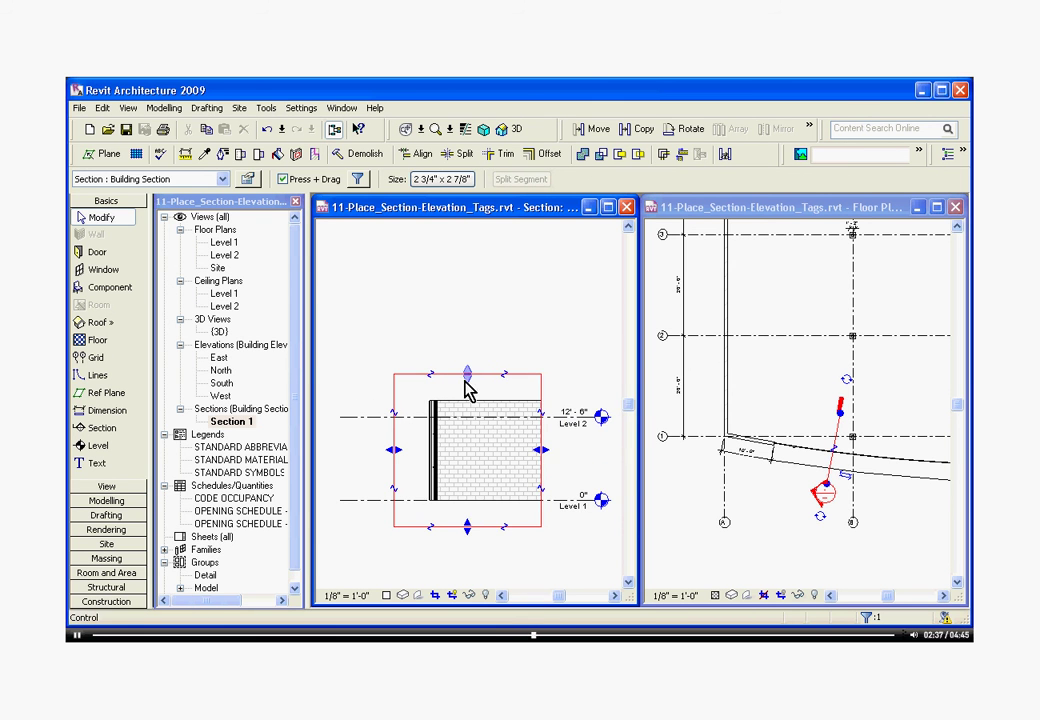
{"action": "left_click_drag", "start_coordinate": [467, 375], "coordinate": [467, 401]}
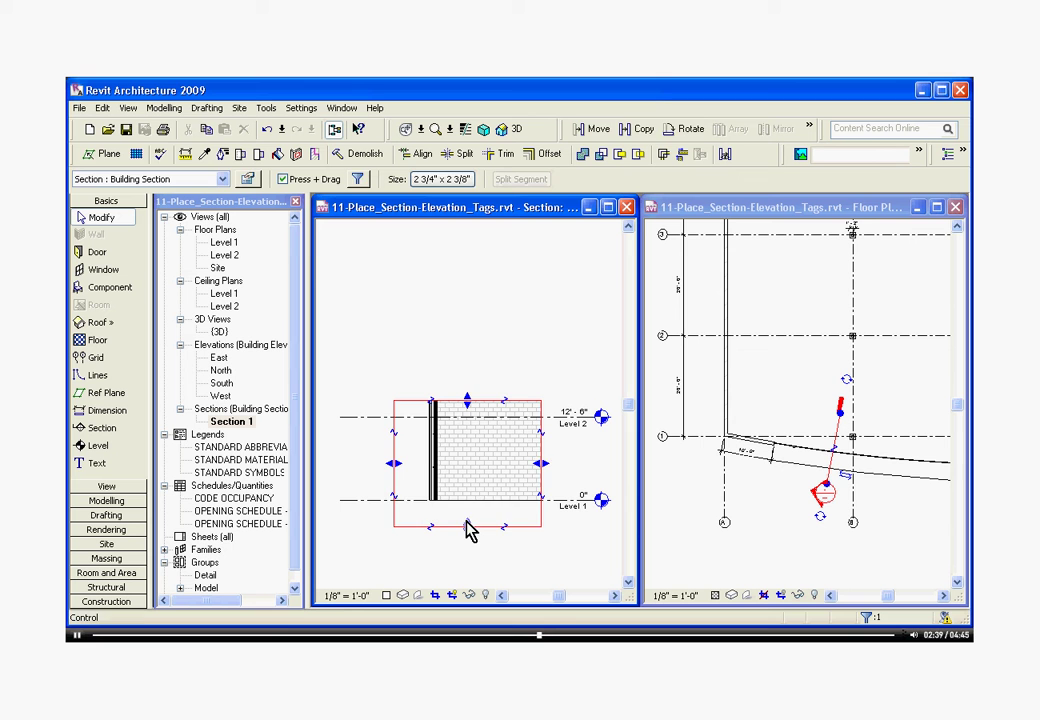
{"action": "left_click_drag", "start_coordinate": [467, 526], "coordinate": [467, 500]}
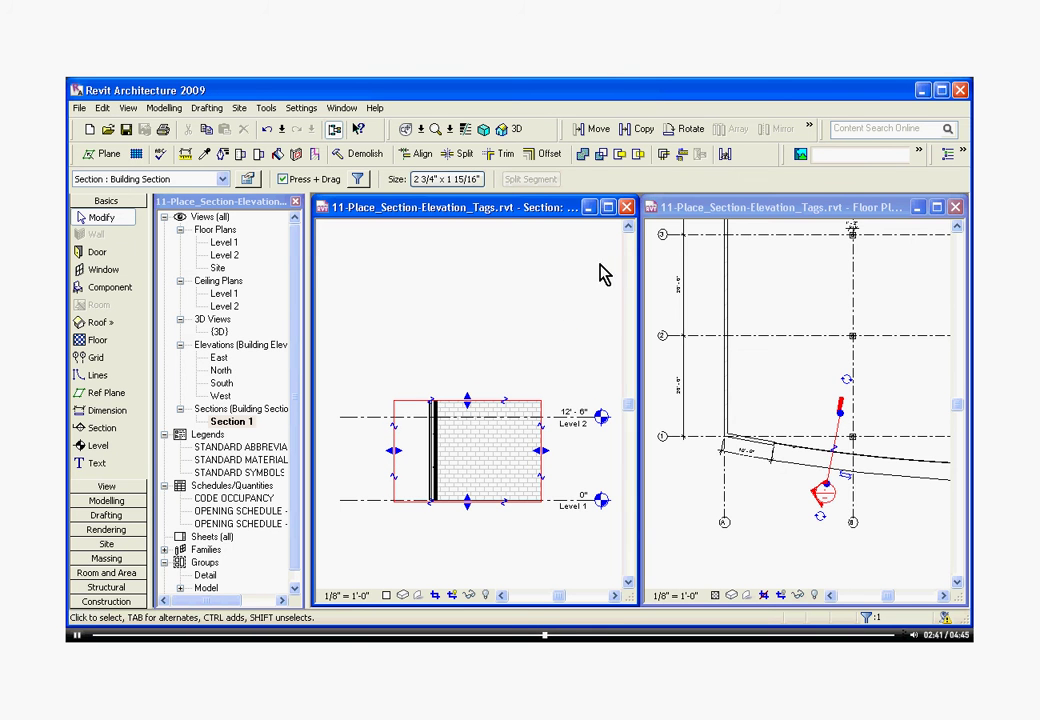
- Close the section window and place an elevation marker above the Level 1 double doors
{"action": "left_click", "coordinate": [627, 209]}
{"action": "scroll", "coordinate": [715, 483], "scroll_direction": "down", "scroll_amount": 4}
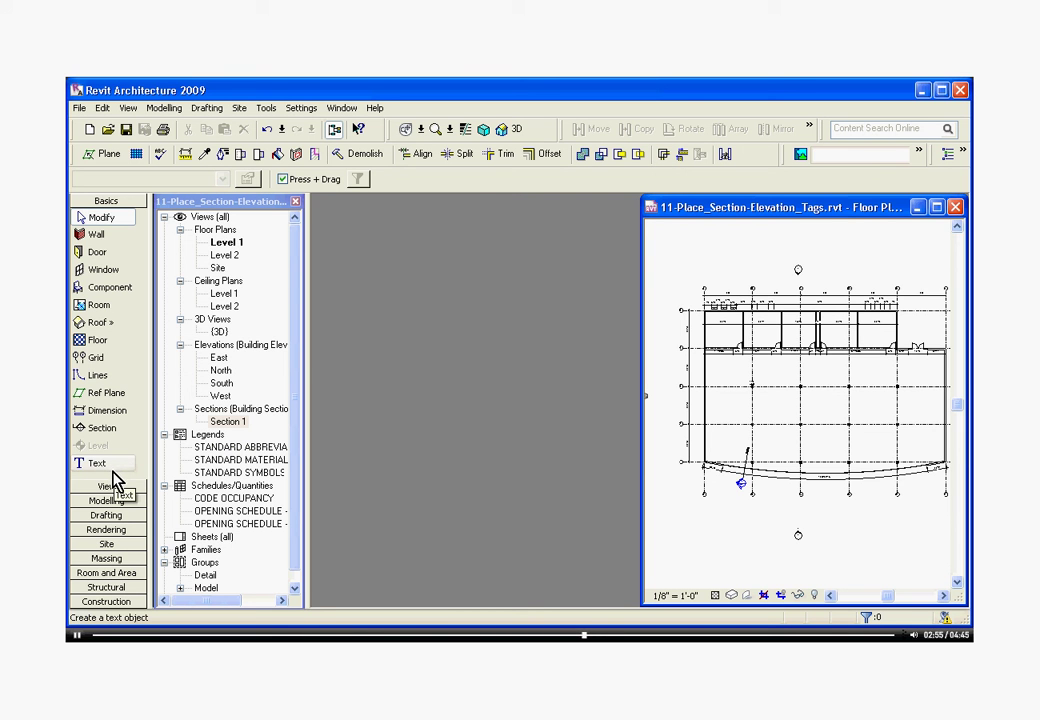
{"action": "left_click", "coordinate": [107, 487]}
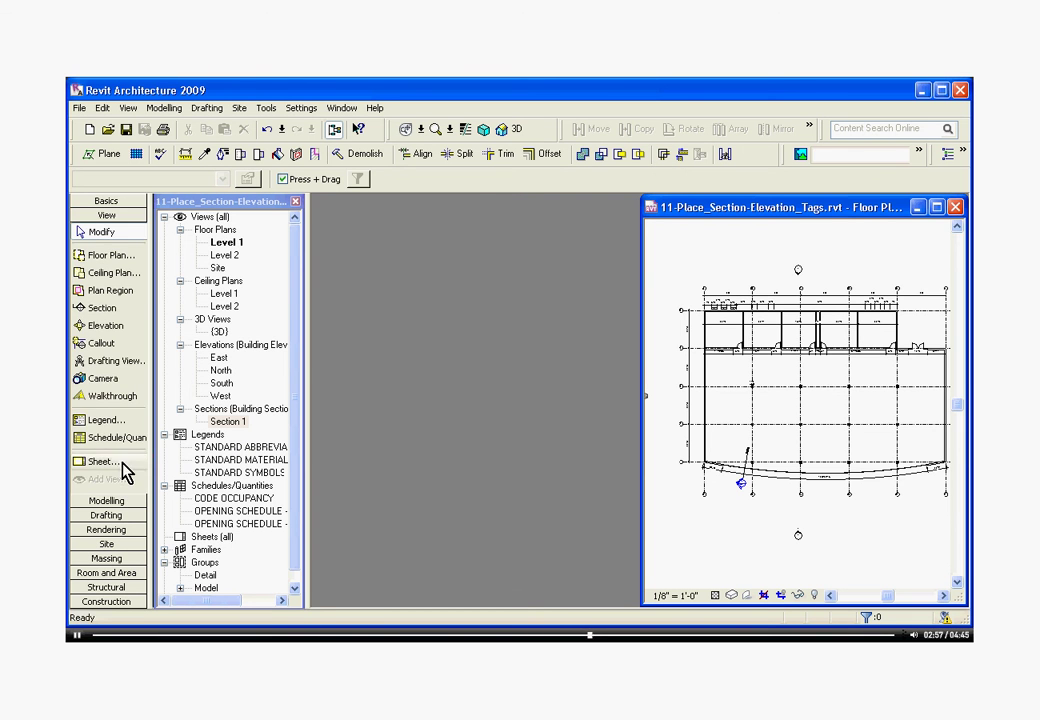
{"action": "left_click", "coordinate": [104, 327]}
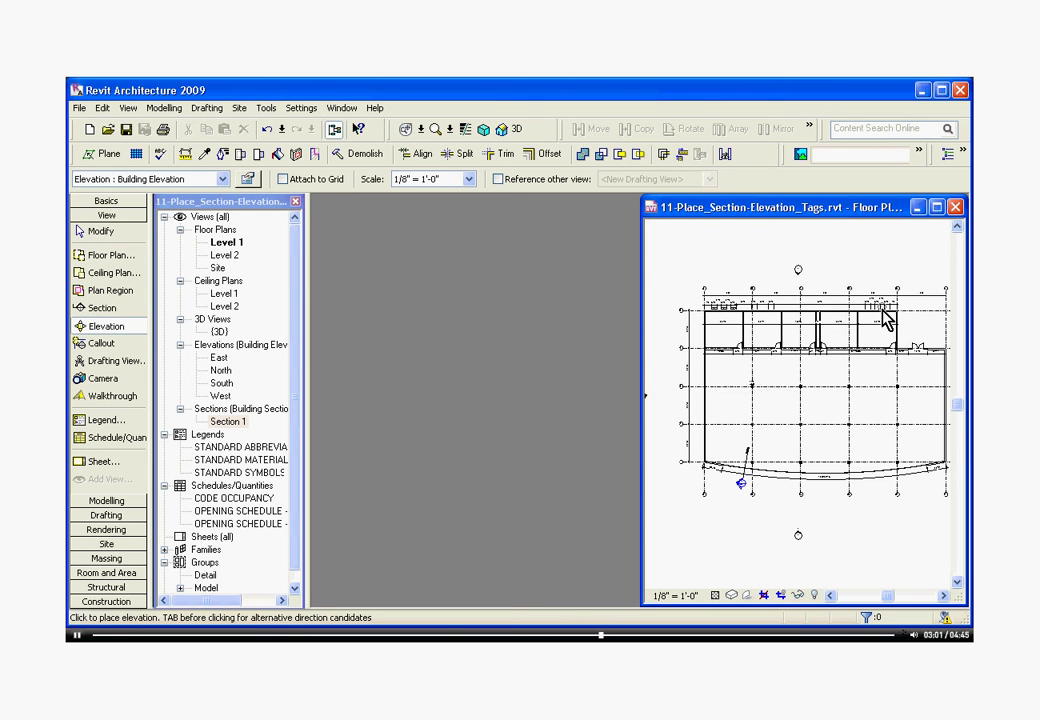
{"action": "scroll", "coordinate": [912, 338], "scroll_direction": "up", "scroll_amount": 5}
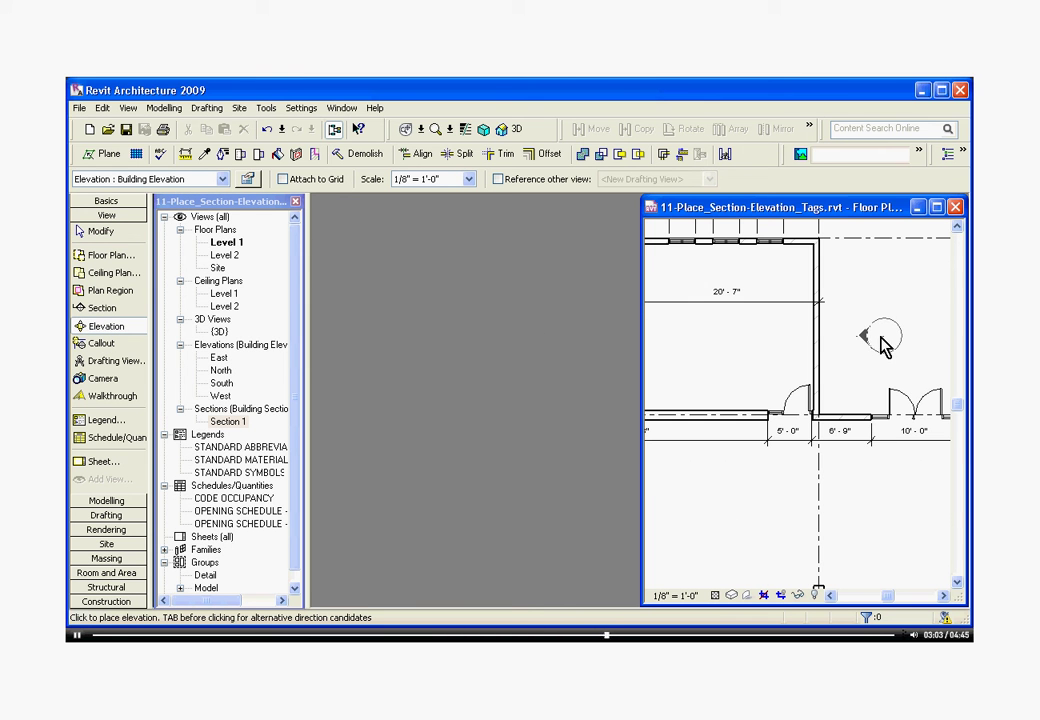
{"action": "scroll", "coordinate": [880, 358], "scroll_direction": "down", "scroll_amount": 3}
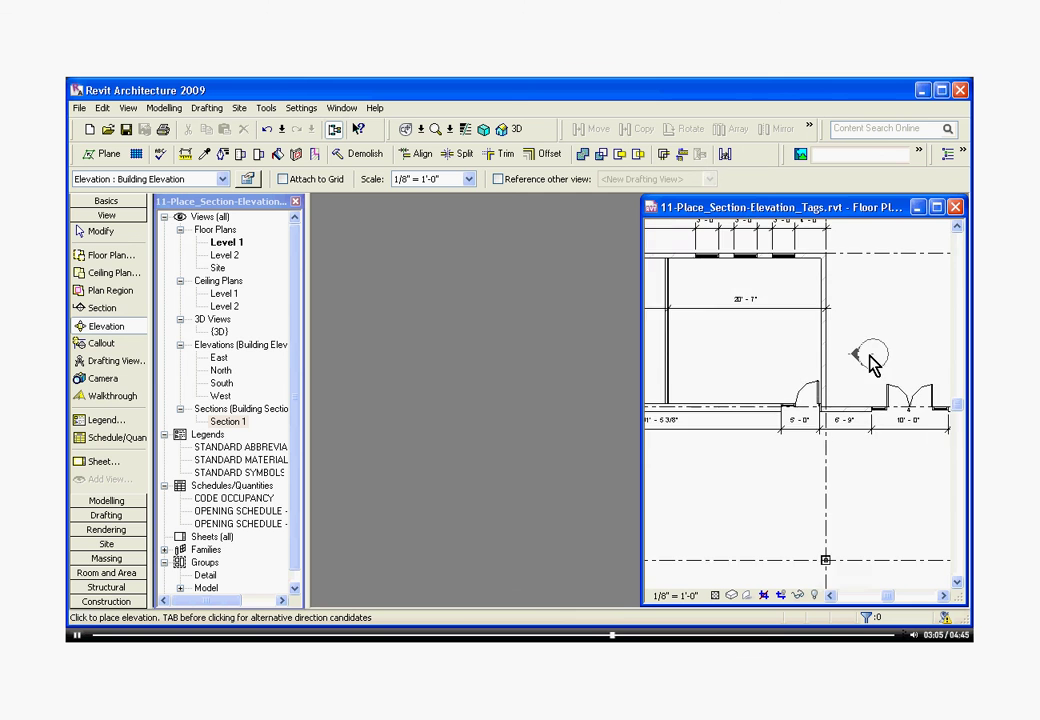
{"action": "scroll", "coordinate": [895, 352], "scroll_direction": "up", "scroll_amount": 2}
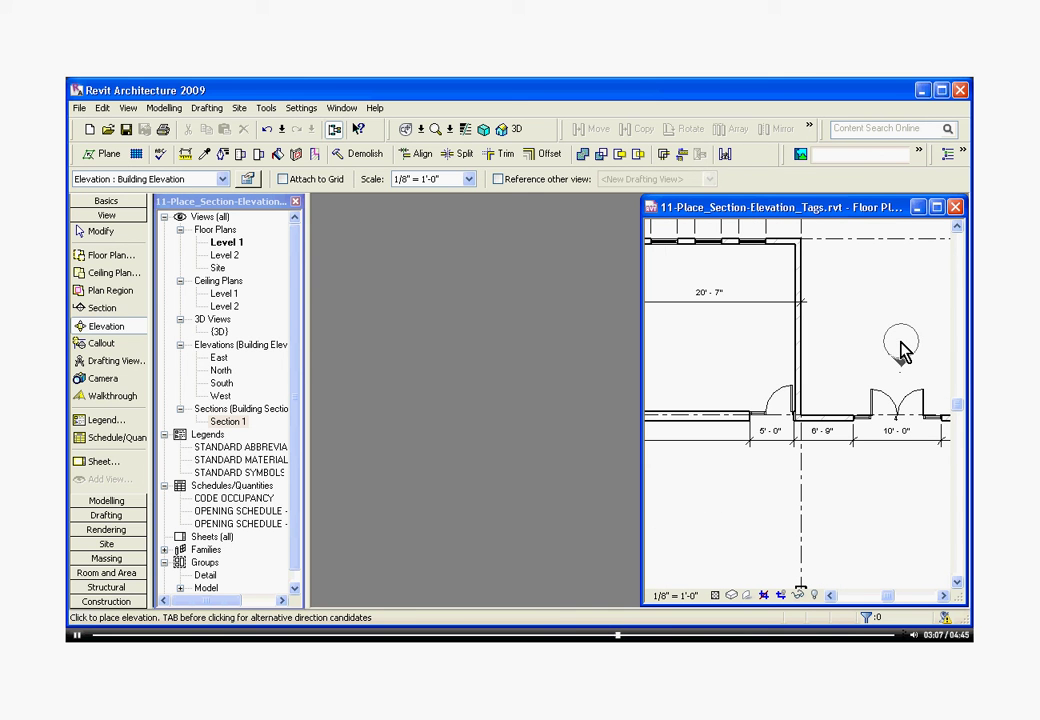
{"action": "left_click", "coordinate": [900, 348]}
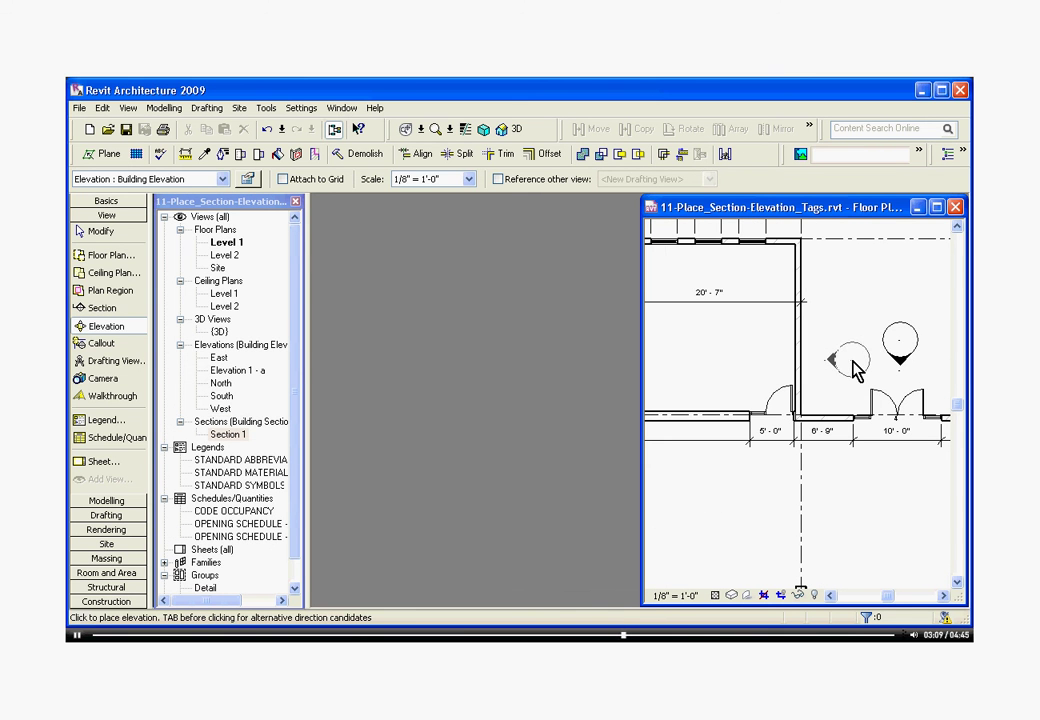
{"action": "key", "text": "Escape"}
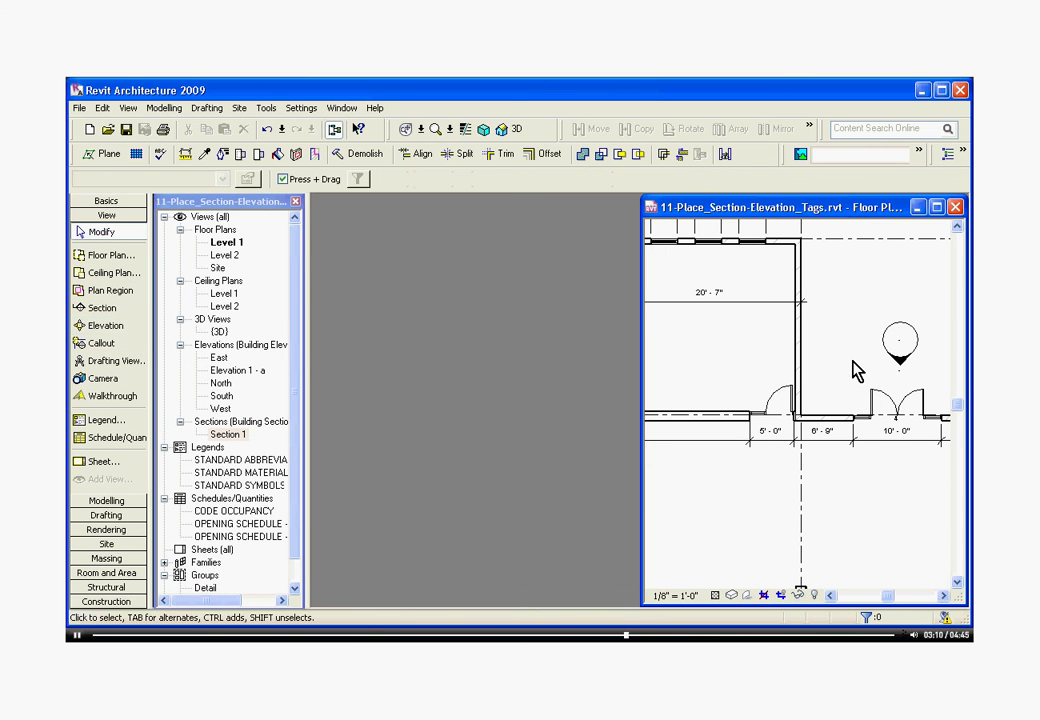
- Maximize the floor plan and open Elevation 1 - a from the Project Browser
{"action": "left_click", "coordinate": [936, 208]}
{"action": "scroll", "coordinate": [789, 469], "scroll_direction": "down", "scroll_amount": 2}
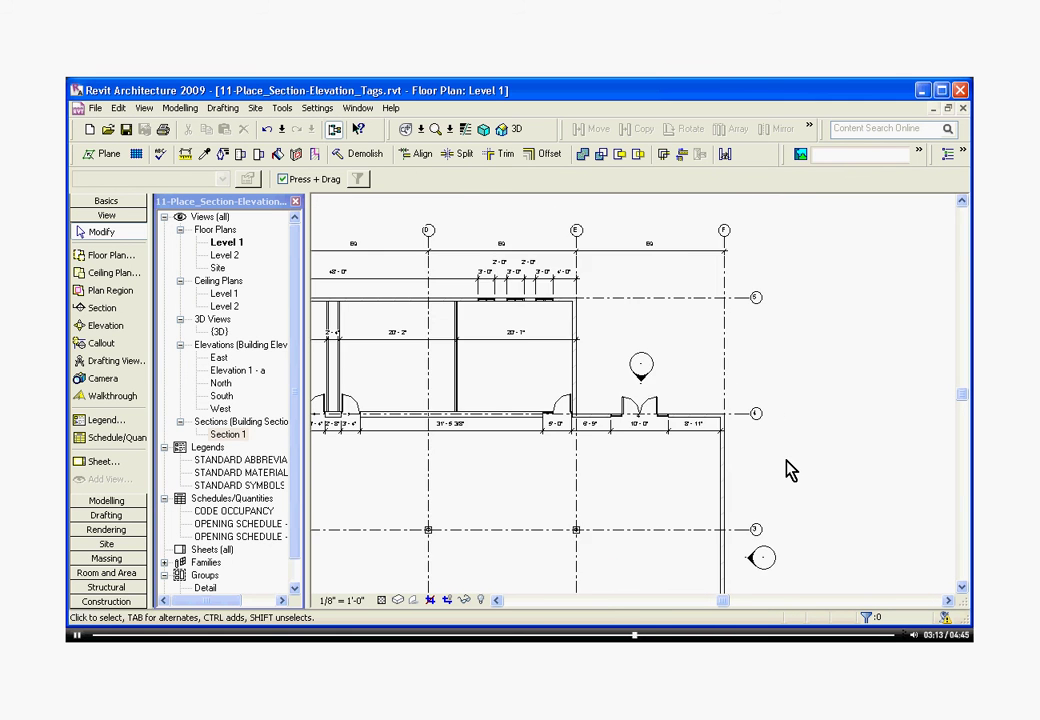
{"action": "scroll", "coordinate": [583, 350], "scroll_direction": "up", "scroll_amount": 2}
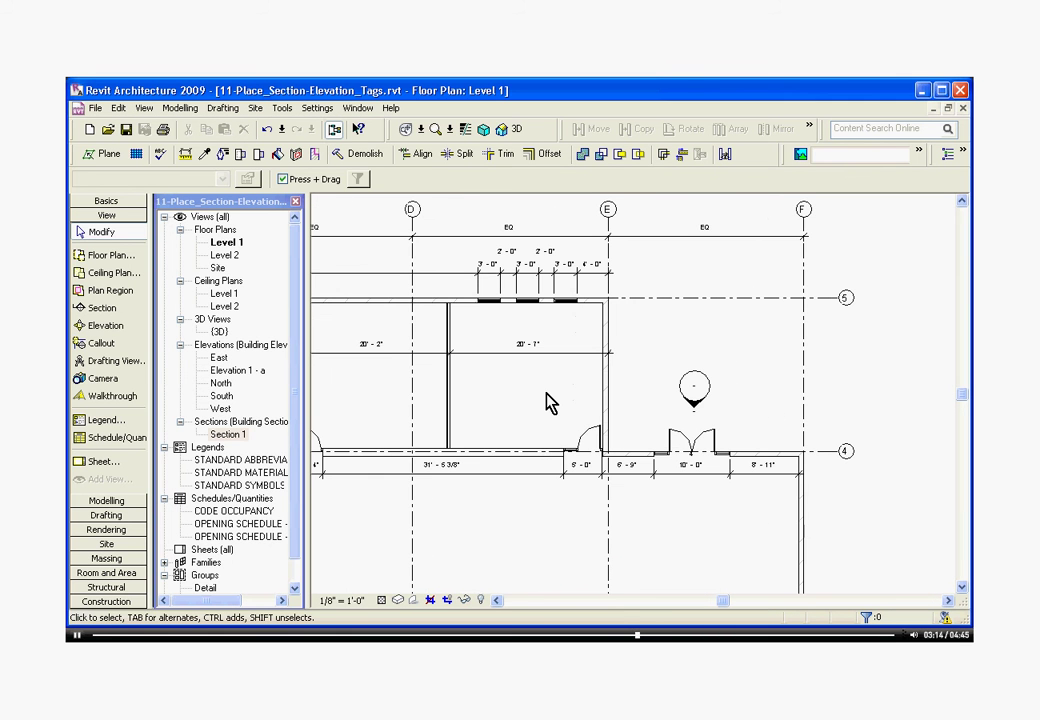
{"action": "double_click", "coordinate": [224, 371]}
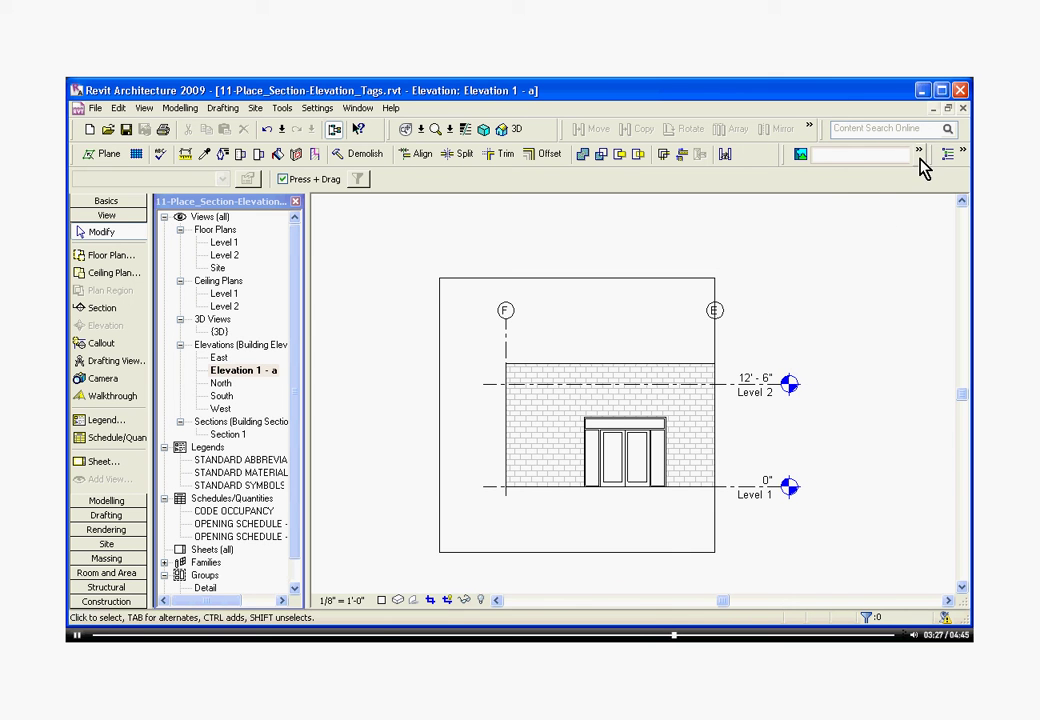
- Restore the Elevation 1 - a window and tile it beside the Level 1 plan
{"action": "left_click", "coordinate": [948, 108]}
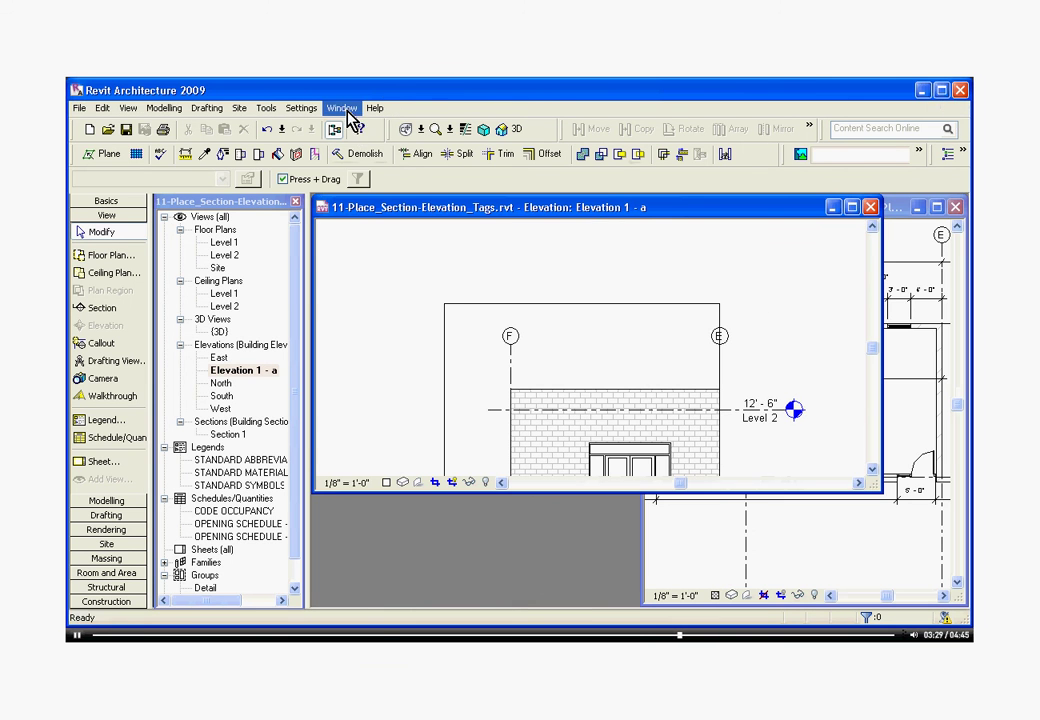
{"action": "left_click", "coordinate": [342, 108]}
{"action": "left_click", "coordinate": [345, 152]}
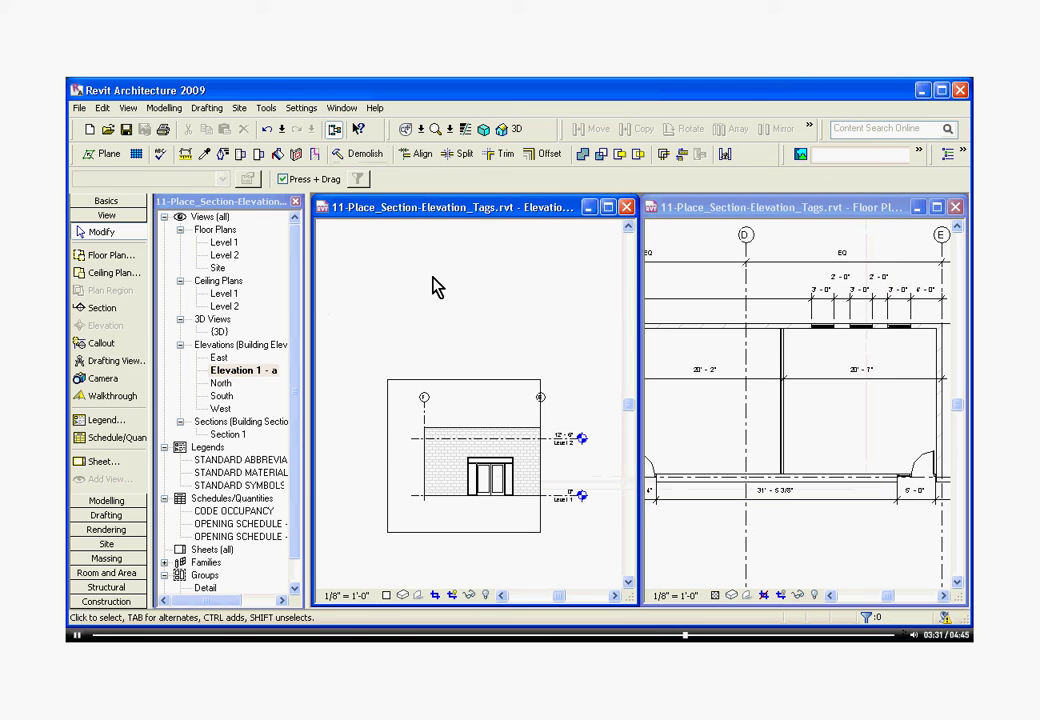
{"action": "scroll", "coordinate": [729, 428], "scroll_direction": "down", "scroll_amount": 2}
{"action": "scroll", "coordinate": [889, 441], "scroll_direction": "up", "scroll_amount": 2}
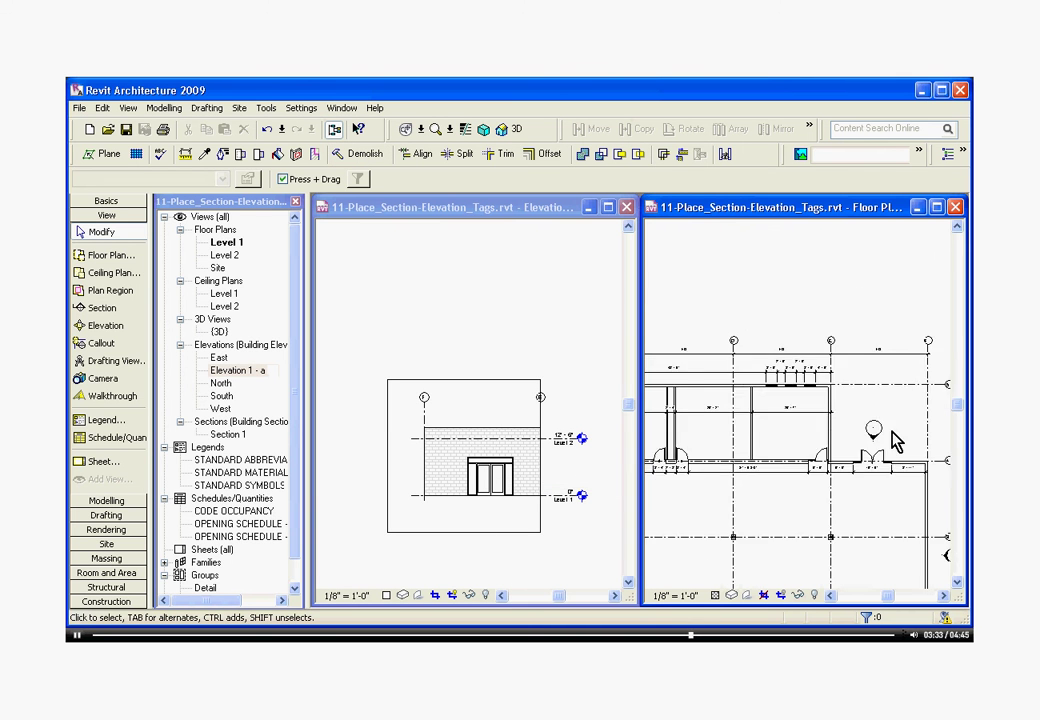
{"action": "scroll", "coordinate": [824, 476], "scroll_direction": "up", "scroll_amount": 3}
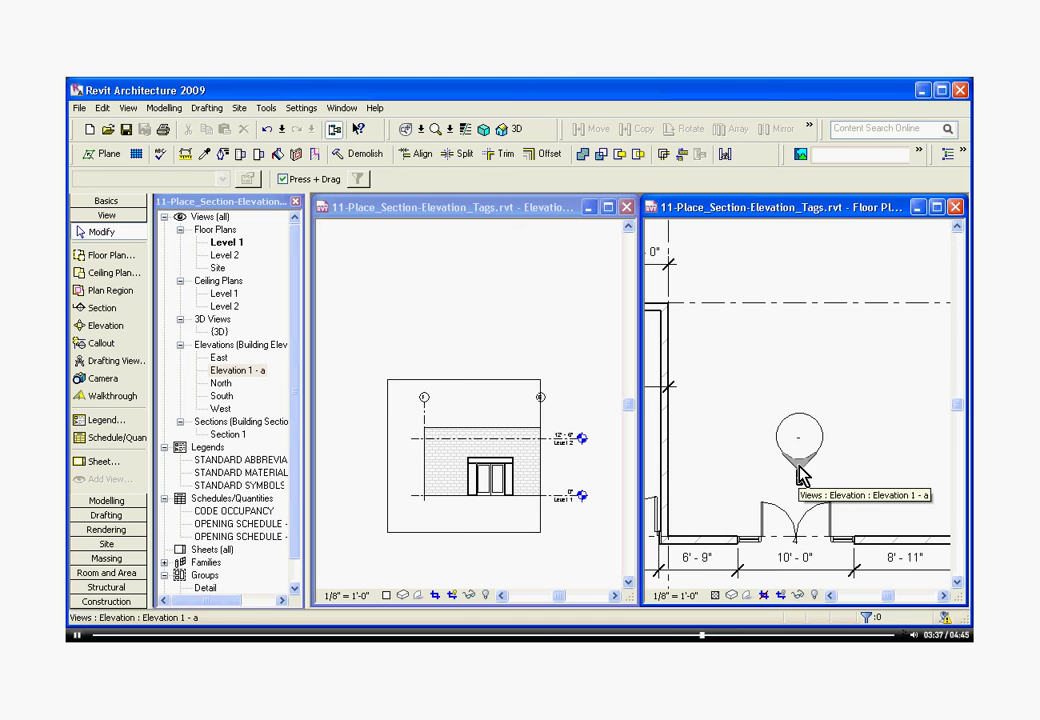
- Narrow Elevation 1 - a's left extent to start at grid F from its plan tag
{"action": "left_click", "coordinate": [799, 472]}
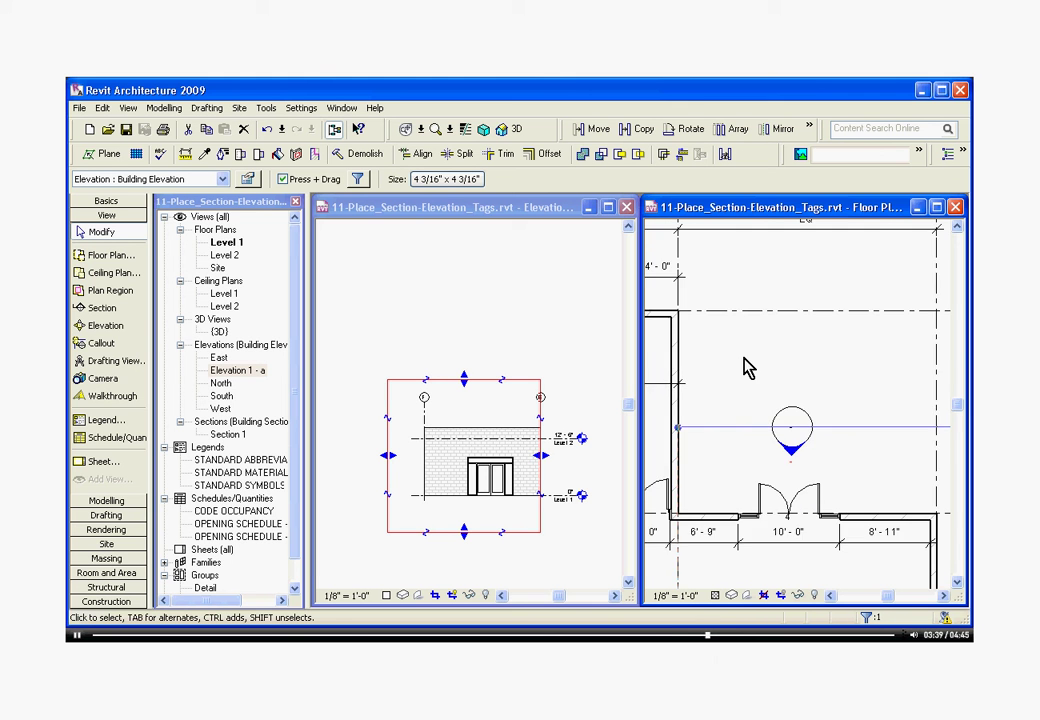
{"action": "scroll", "coordinate": [747, 364], "scroll_direction": "down", "scroll_amount": 4}
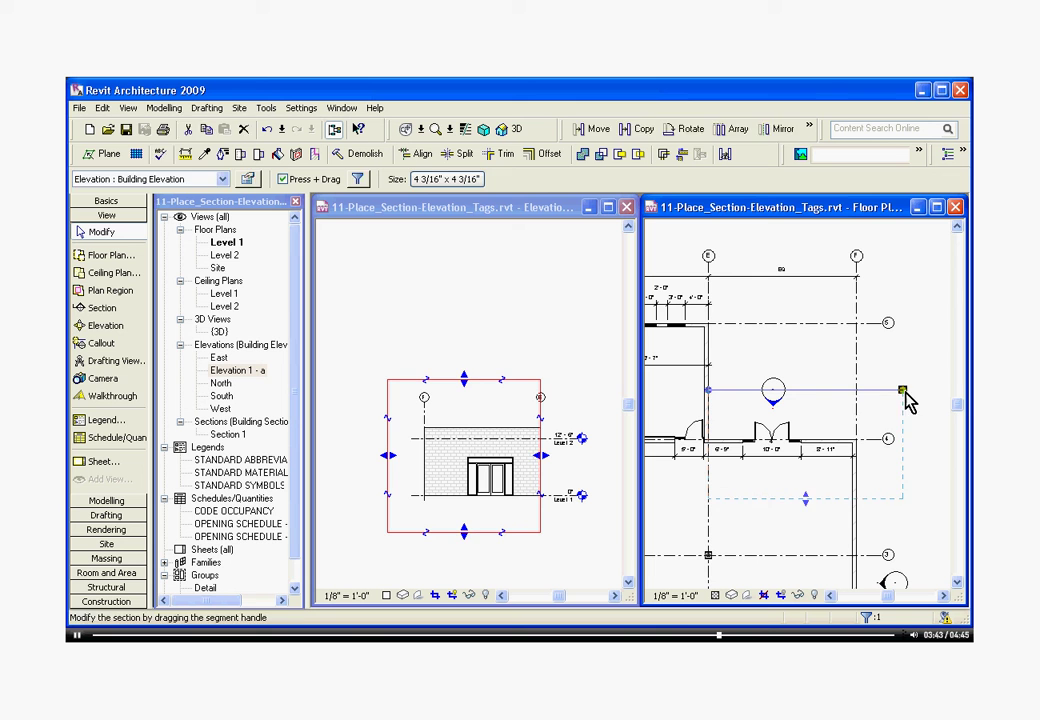
{"action": "key", "text": "Escape"}
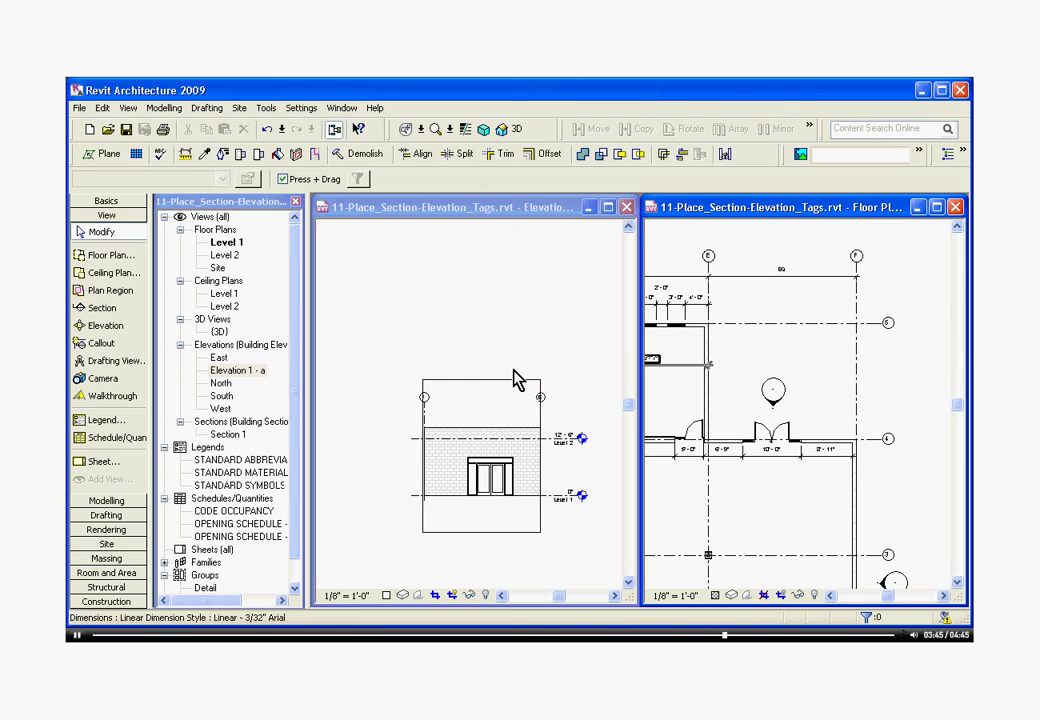
- Trim Elevation 1 - a's crop to the wall's top and base, adding then removing a view break
{"action": "left_click", "coordinate": [490, 389]}
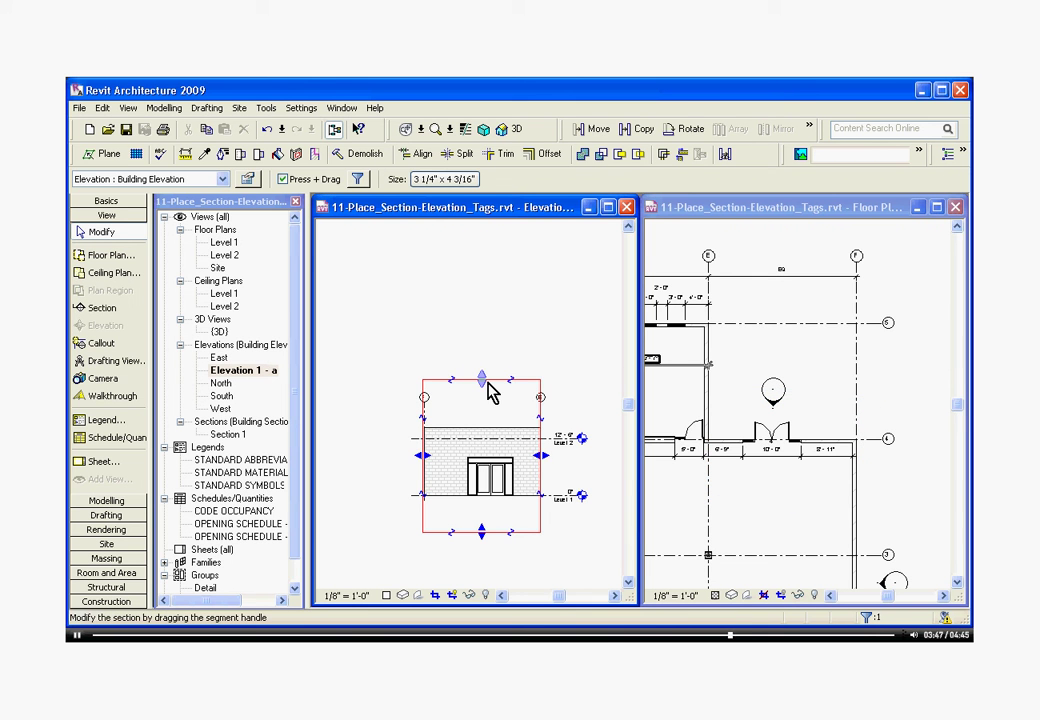
{"action": "left_click_drag", "start_coordinate": [482, 381], "coordinate": [471, 426]}
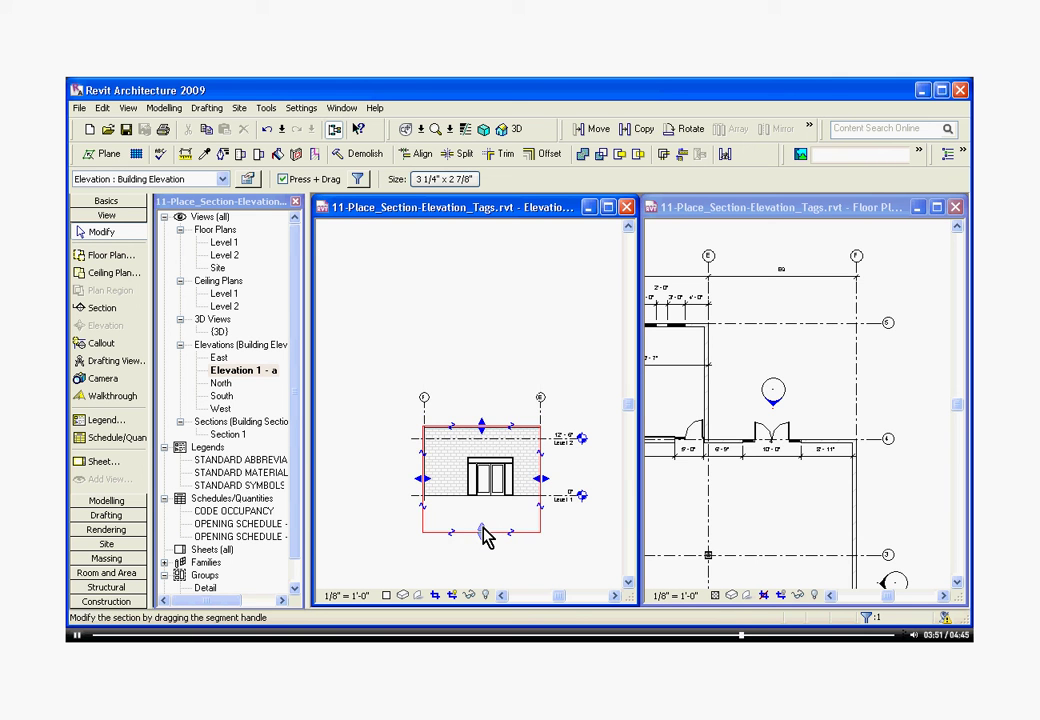
{"action": "left_click_drag", "start_coordinate": [483, 531], "coordinate": [484, 497]}
{"action": "scroll", "coordinate": [476, 453], "scroll_direction": "up", "scroll_amount": 3}
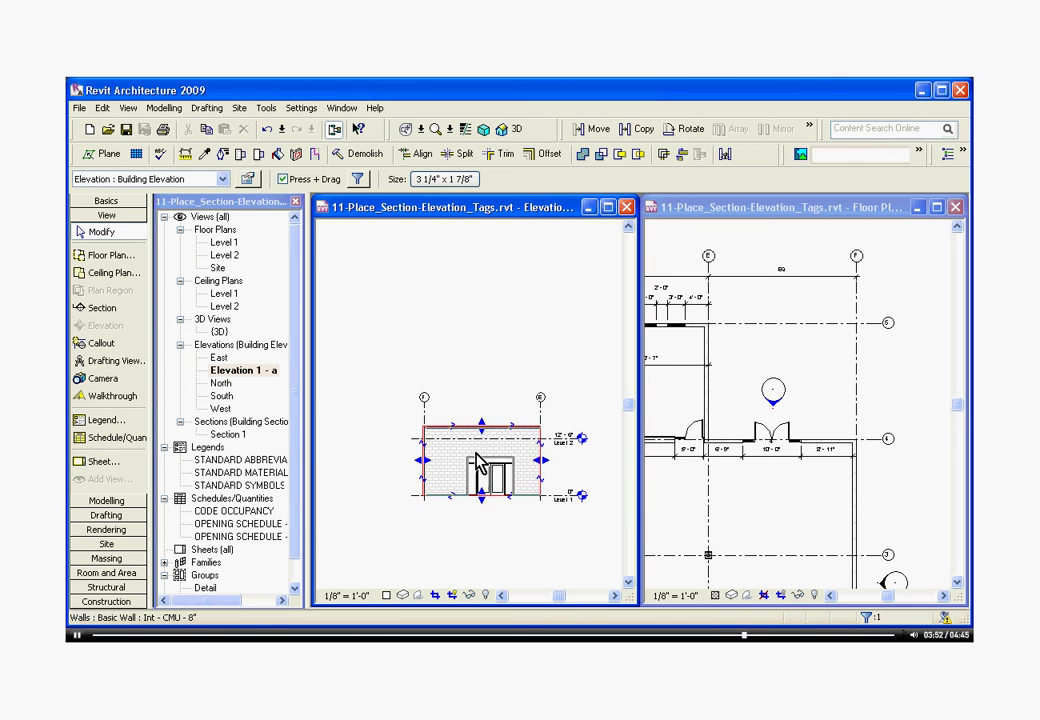
{"action": "left_click", "coordinate": [437, 418]}
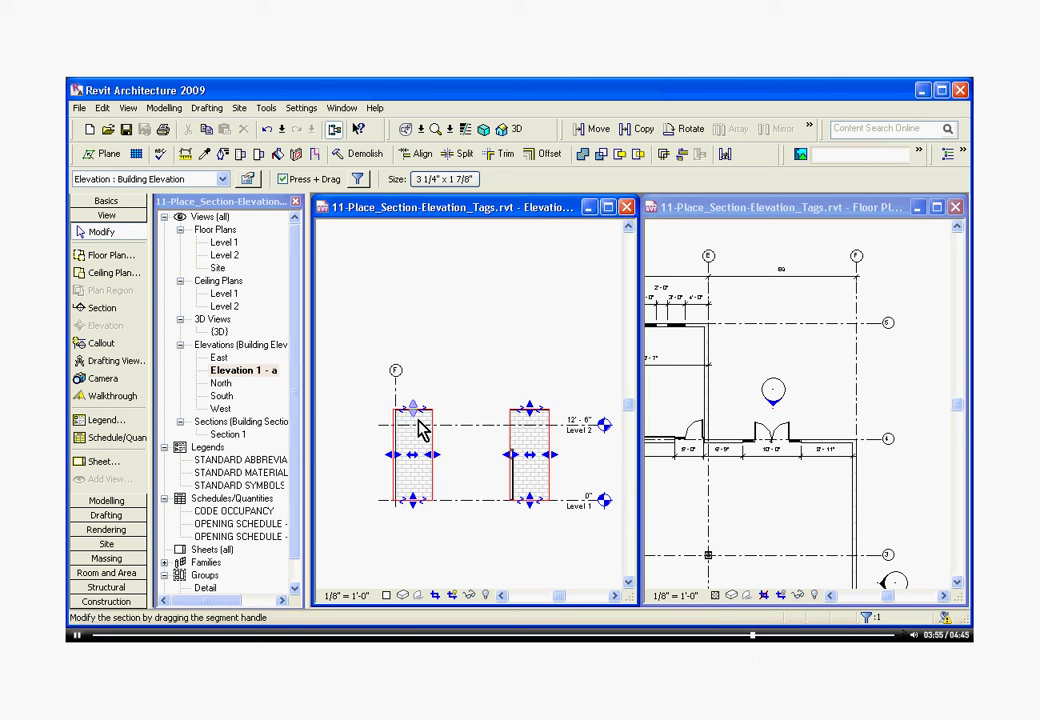
{"action": "scroll", "coordinate": [528, 430], "scroll_direction": "up", "scroll_amount": 2}
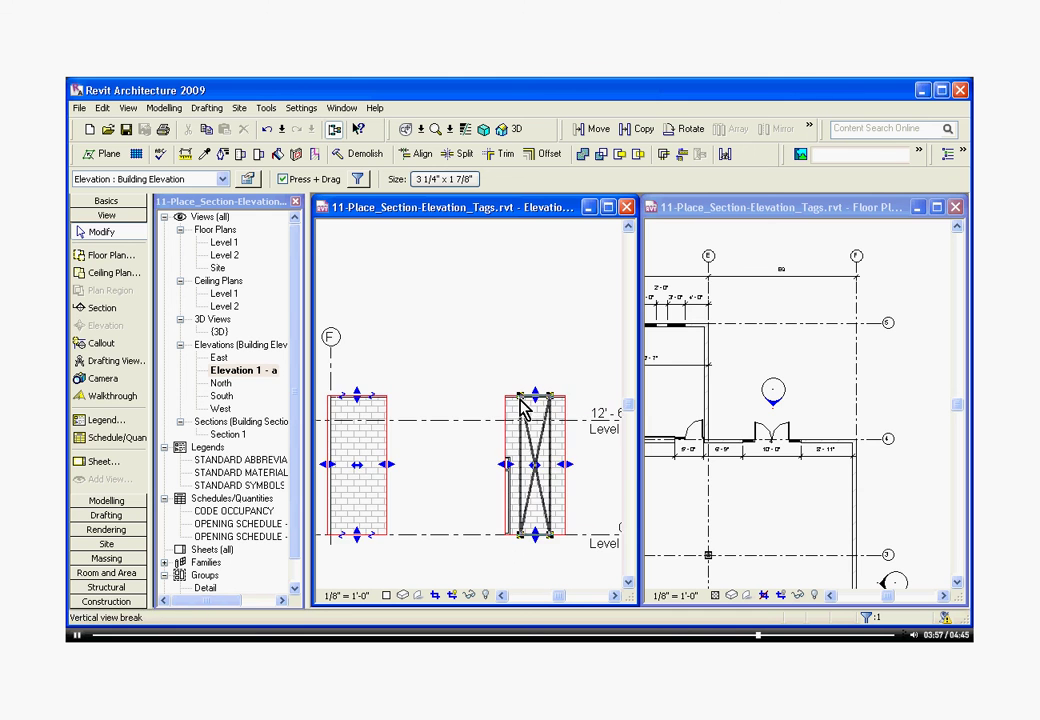
{"action": "scroll", "coordinate": [464, 441], "scroll_direction": "down", "scroll_amount": 3}
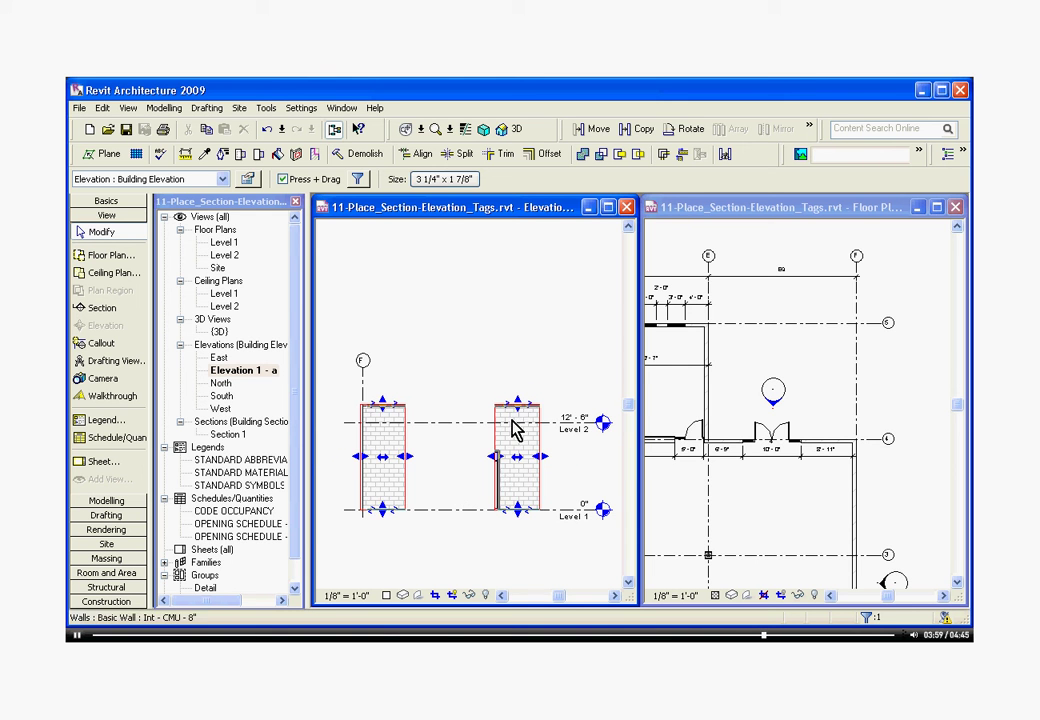
{"action": "left_click", "coordinate": [510, 425]}
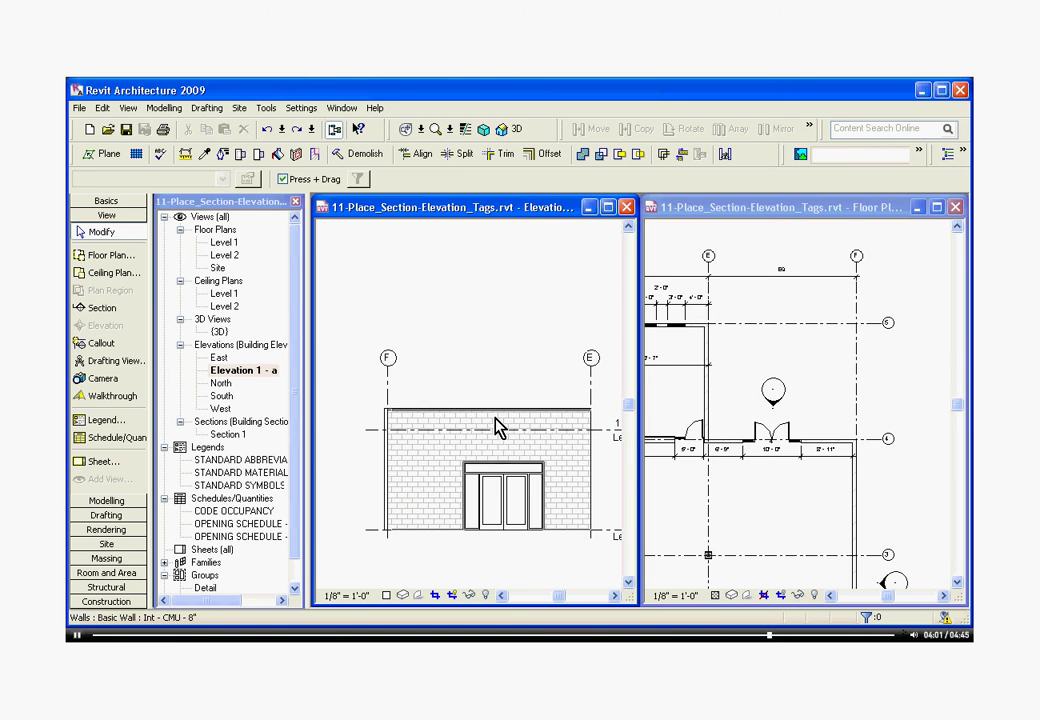
- On the Level 1 plan, add right, left and upward elevation arrows to the marker near the doors
{"action": "left_click", "coordinate": [812, 398]}
{"action": "scroll", "coordinate": [805, 402], "scroll_direction": "up", "scroll_amount": 3}
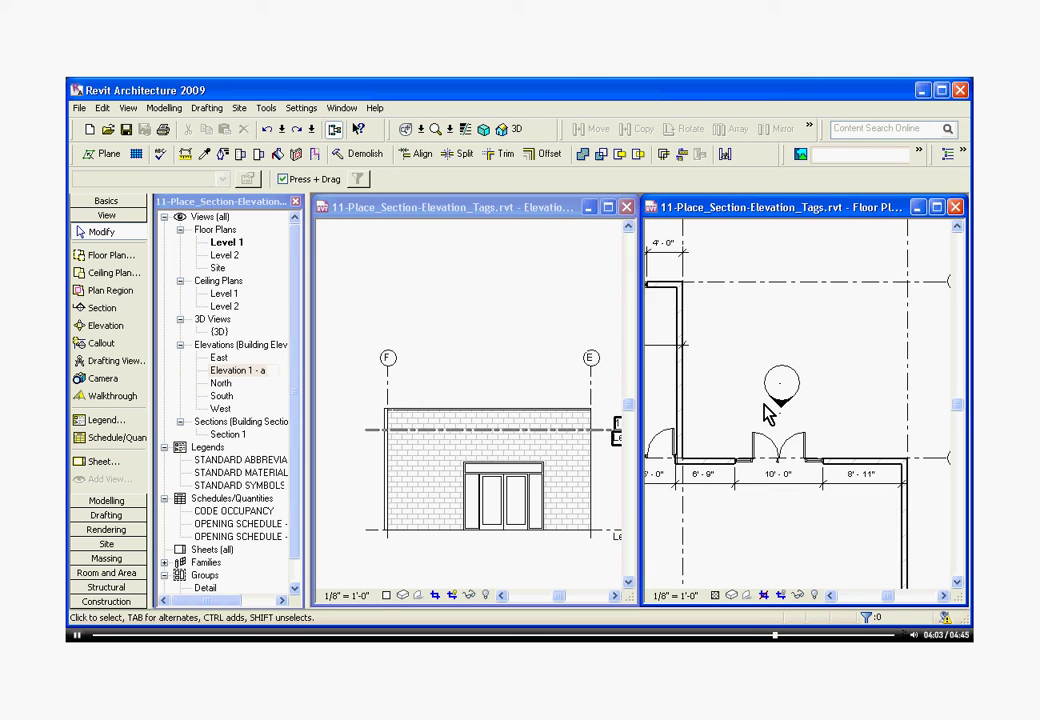
{"action": "left_click", "coordinate": [801, 391]}
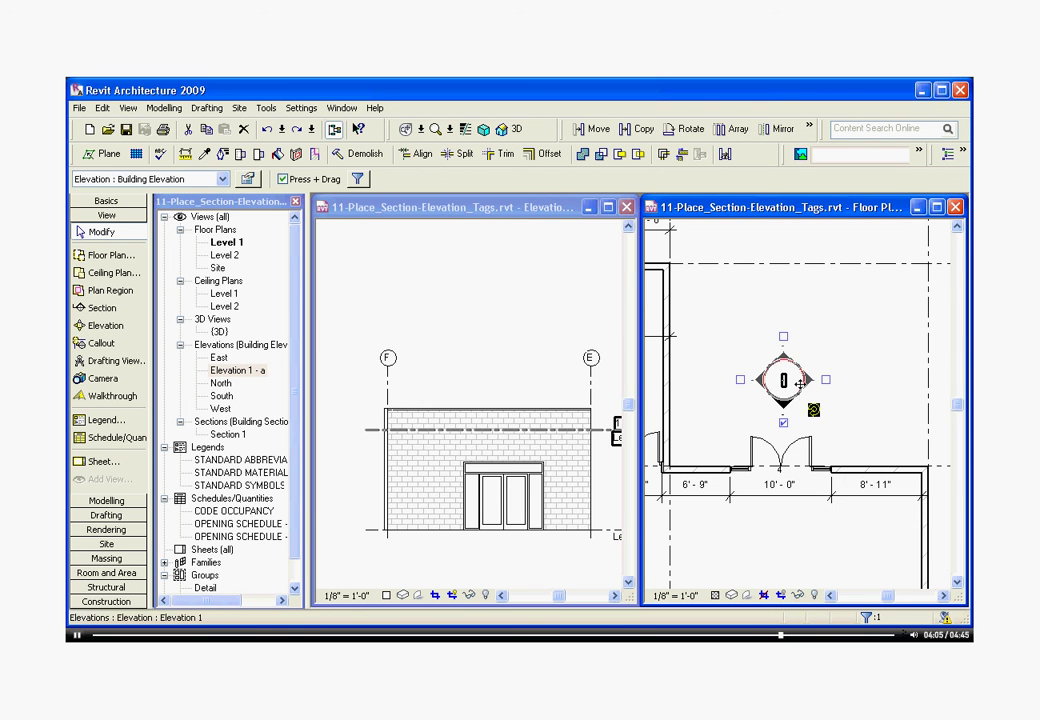
{"action": "scroll", "coordinate": [795, 378], "scroll_direction": "up", "scroll_amount": 2}
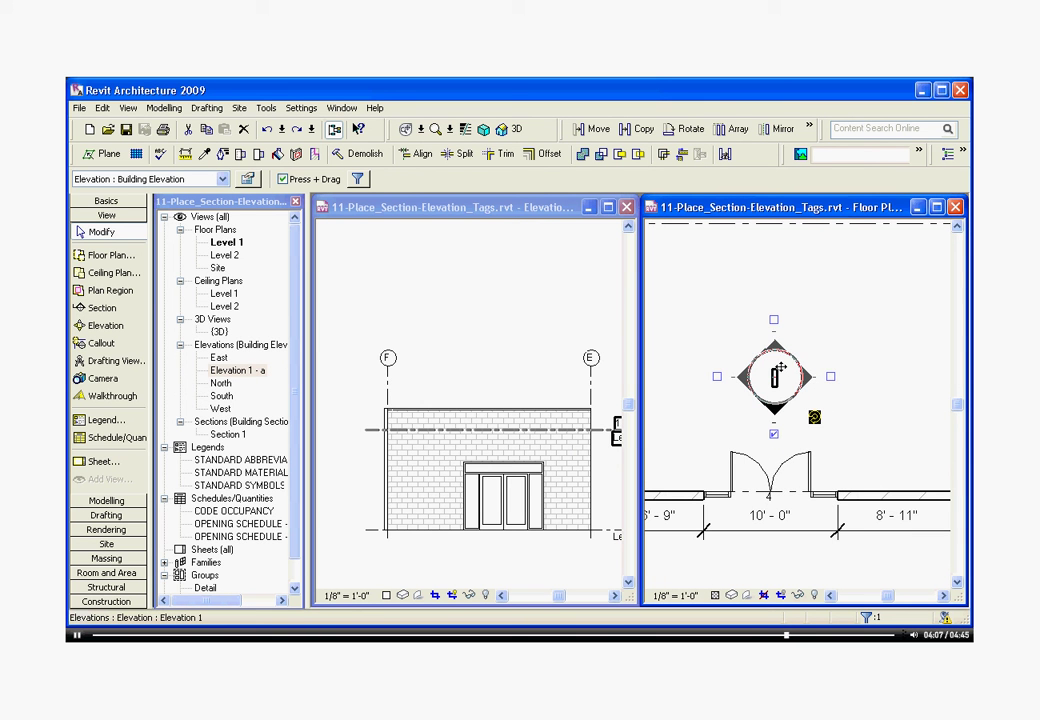
{"action": "left_click", "coordinate": [831, 379]}
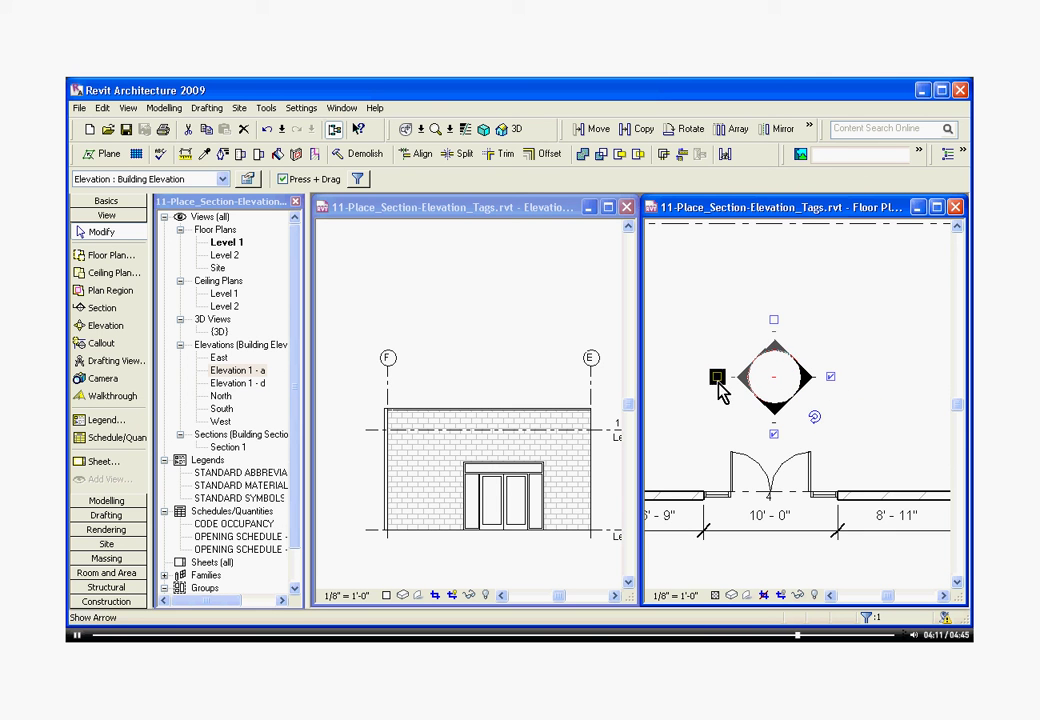
{"action": "left_click", "coordinate": [717, 377]}
{"action": "left_click", "coordinate": [773, 320]}
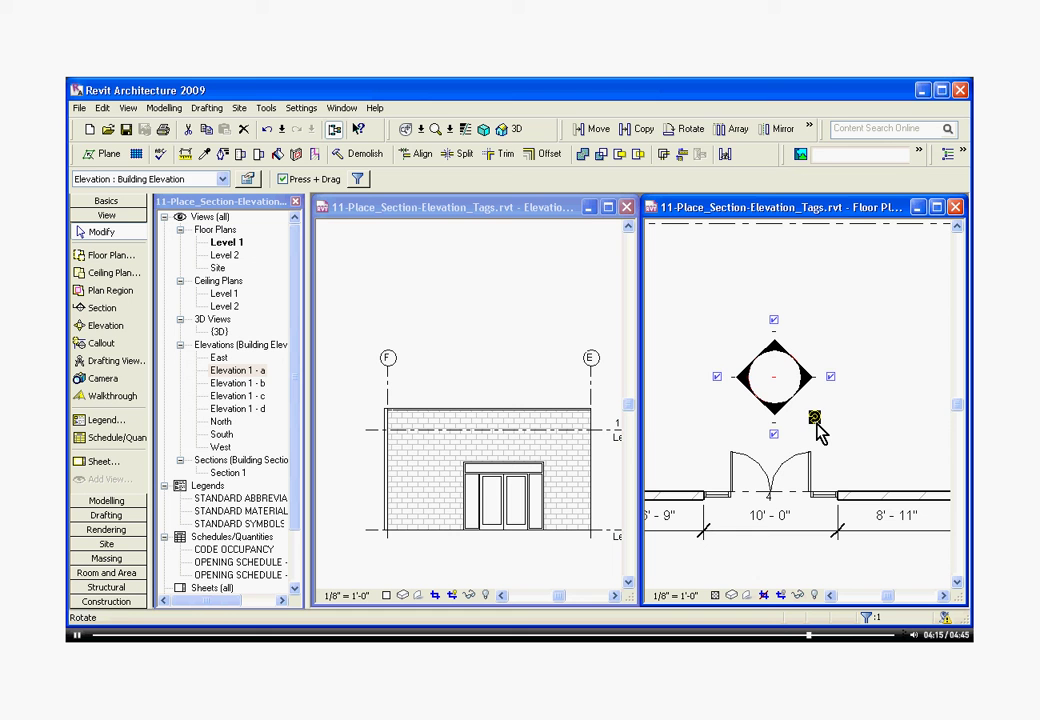
- Rotate the elevation marker to a new angle, then turn it back square
{"action": "left_click", "coordinate": [815, 418]}
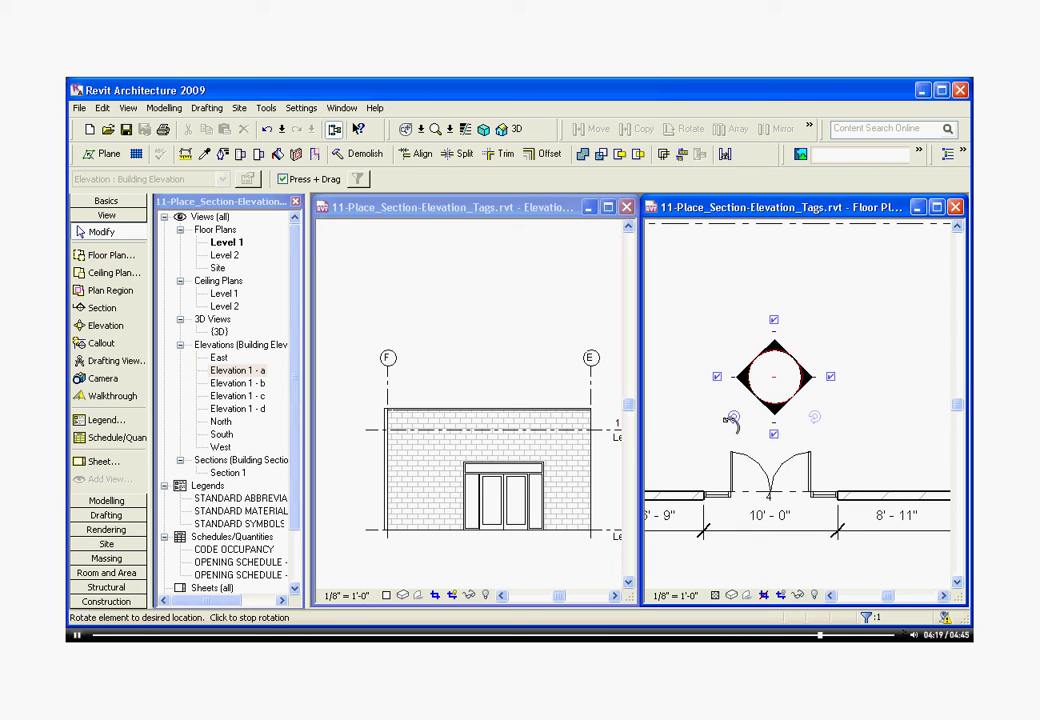
{"action": "left_click", "coordinate": [760, 456]}
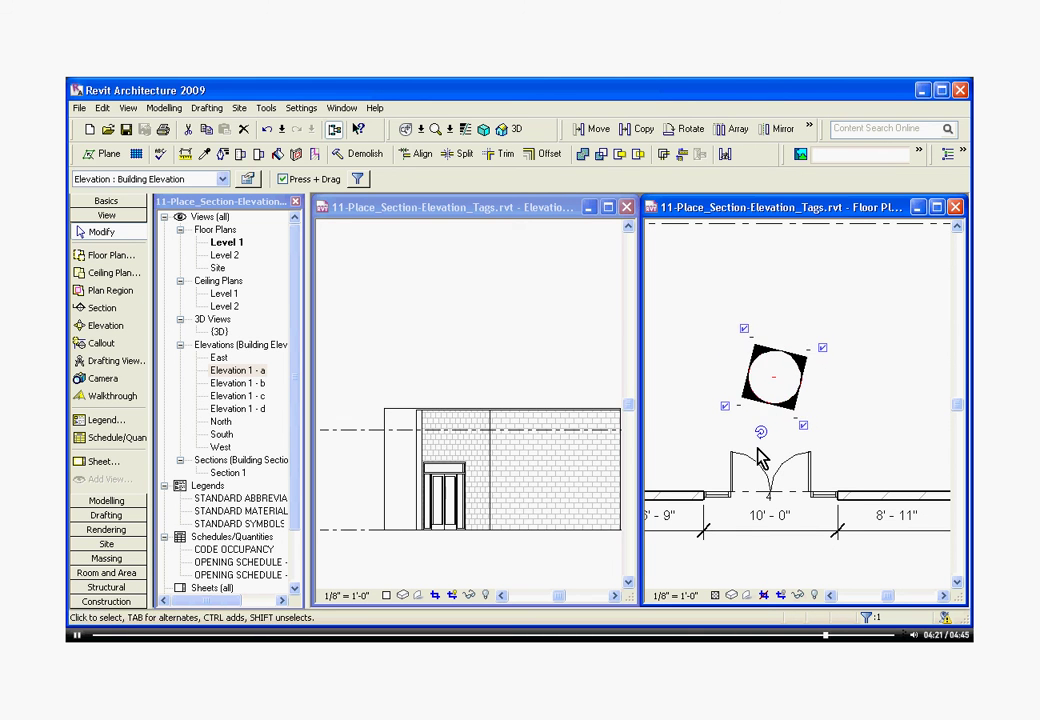
{"action": "left_click", "coordinate": [761, 432]}
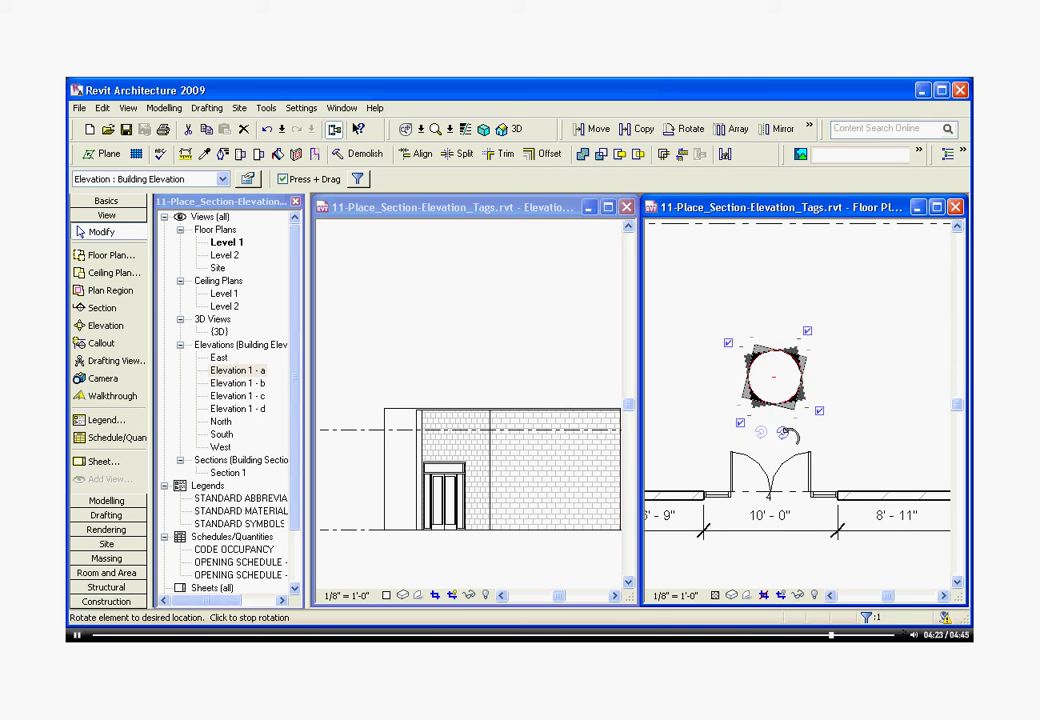
{"action": "left_click", "coordinate": [832, 388]}
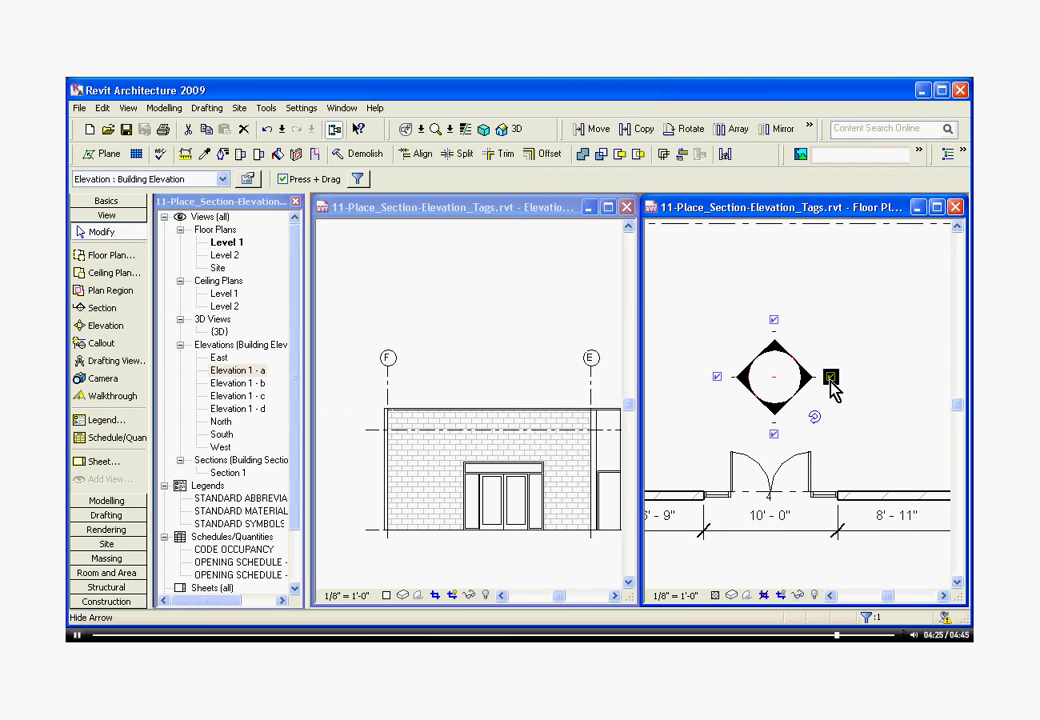
- Uncheck the marker's right-facing arrow, triggering the warning that Elevation 1 - d will be deleted
{"action": "left_click", "coordinate": [830, 378]}
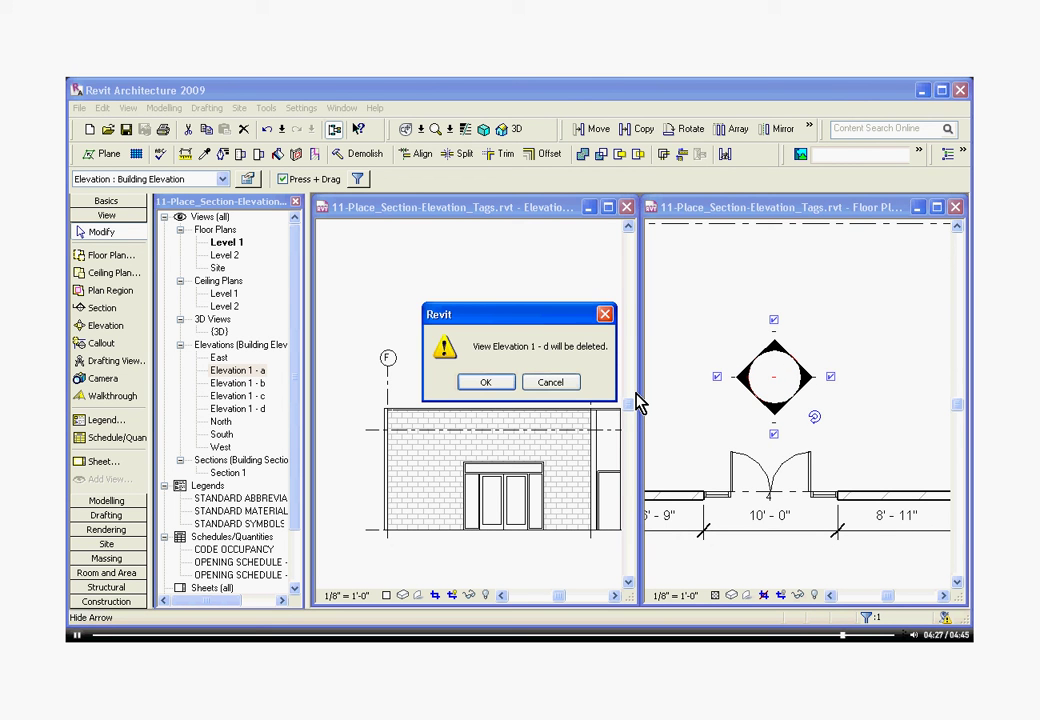